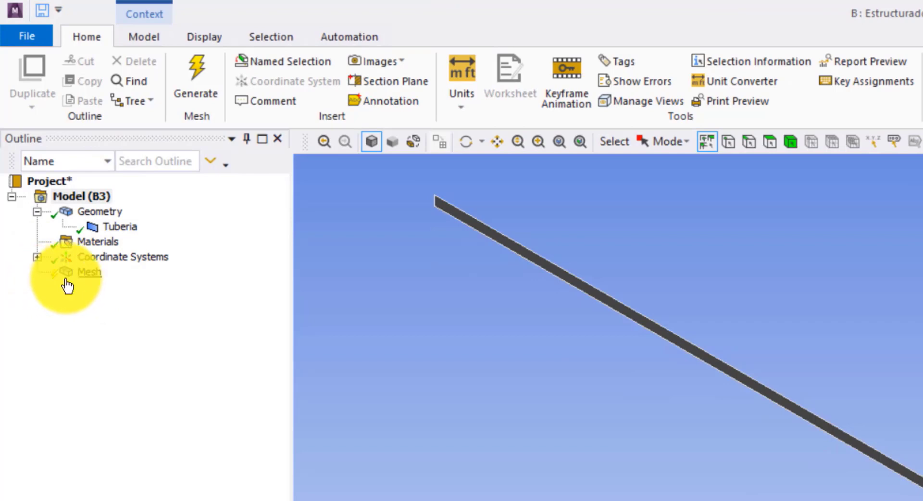
Generate the pipe's mesh with the default settings and view it face-on in the XY plane
left_click(95, 274)
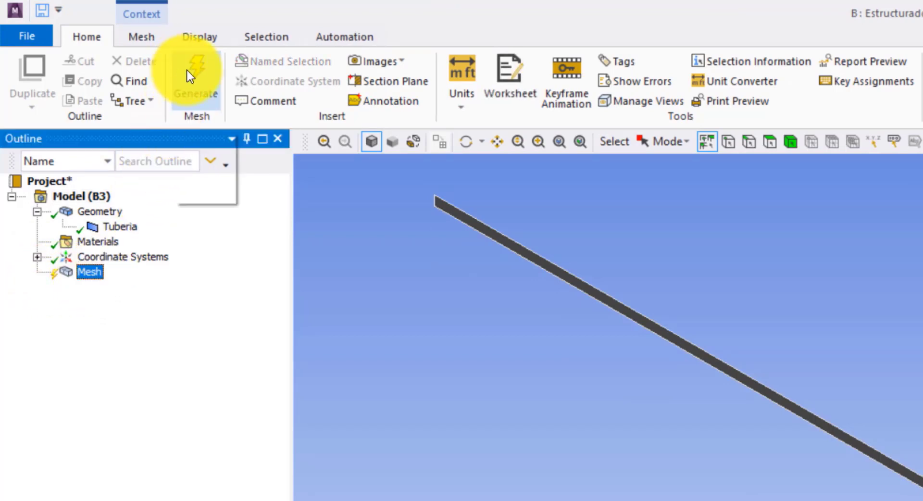
left_click(189, 76)
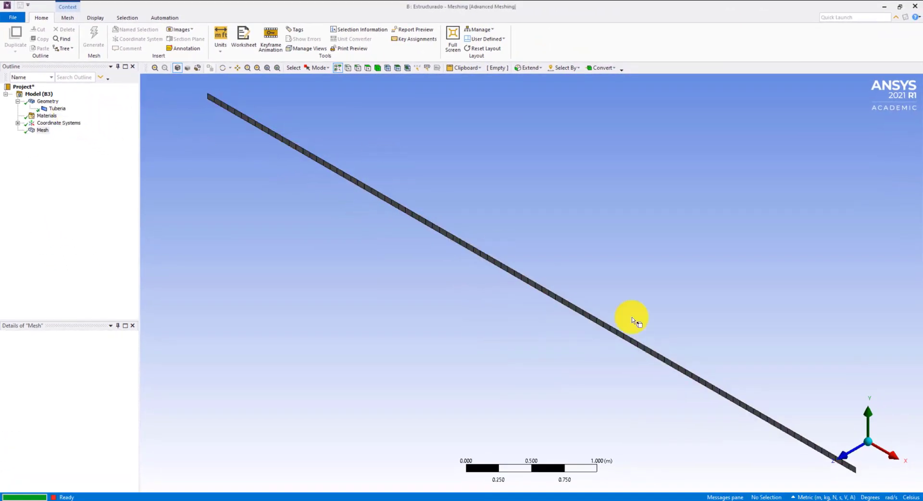
left_click(856, 448)
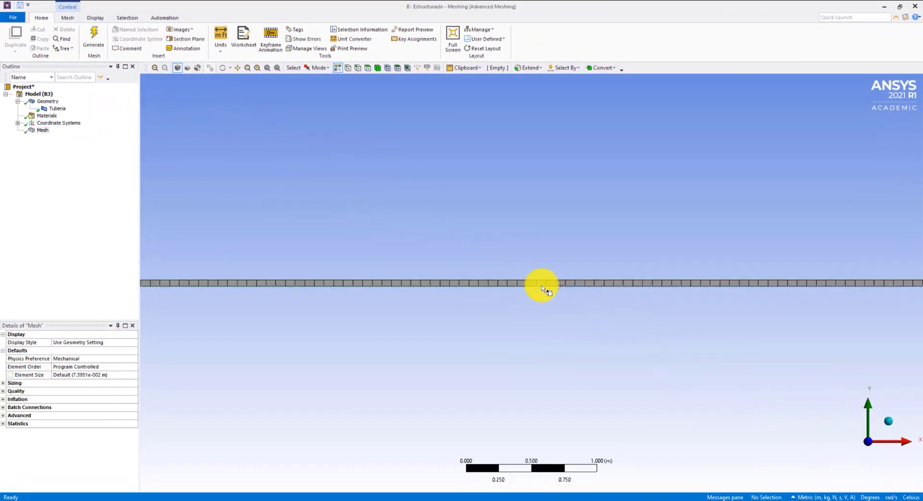
scroll(542, 285, "down", 3)
scroll(194, 270, "up", 1)
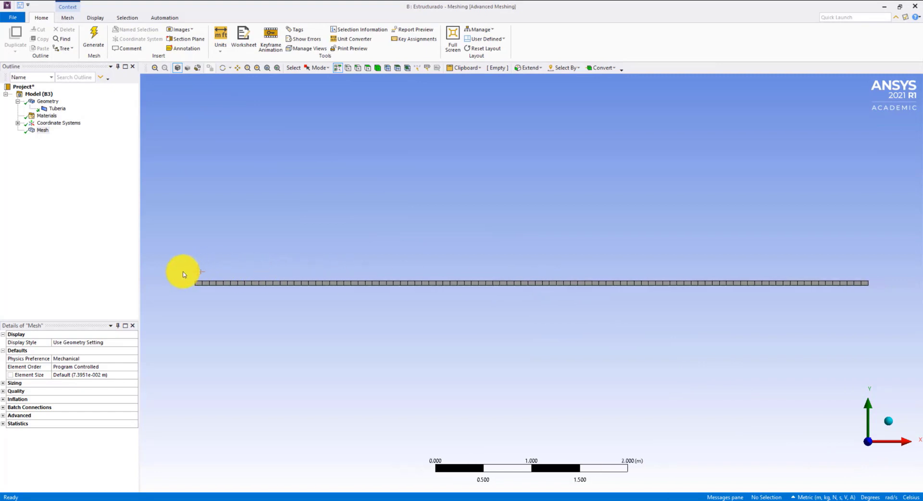
scroll(203, 286, "up", 6)
scroll(480, 250, "down", 4)
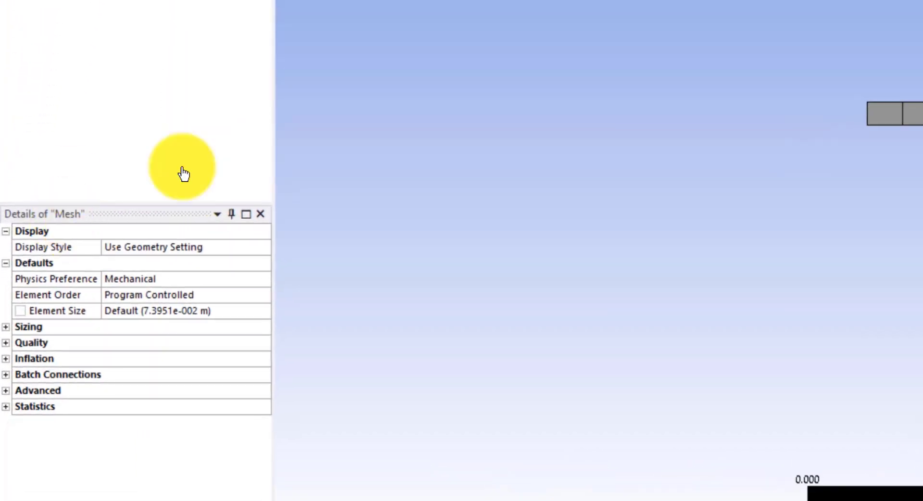
Set the mesh's physics preference to CFD with Fluent as the solver preference, and regenerate the mesh
left_click(209, 279)
left_click(267, 283)
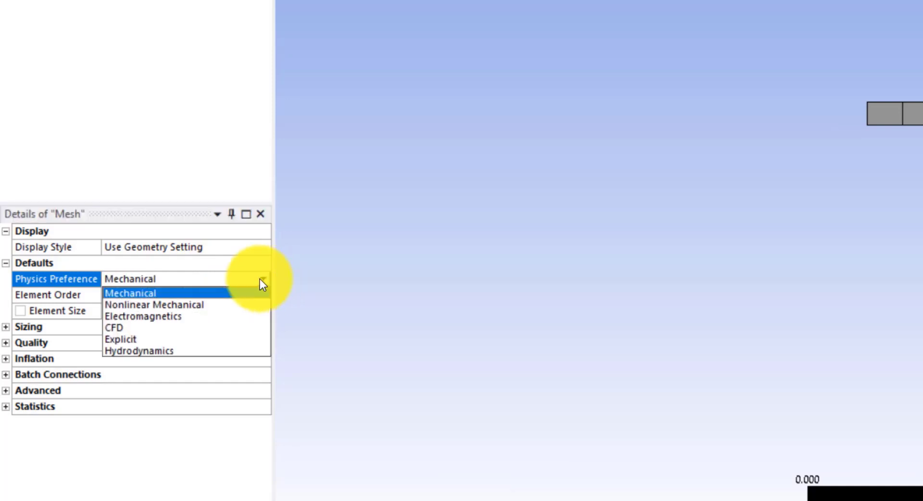
left_click(209, 327)
left_click(214, 295)
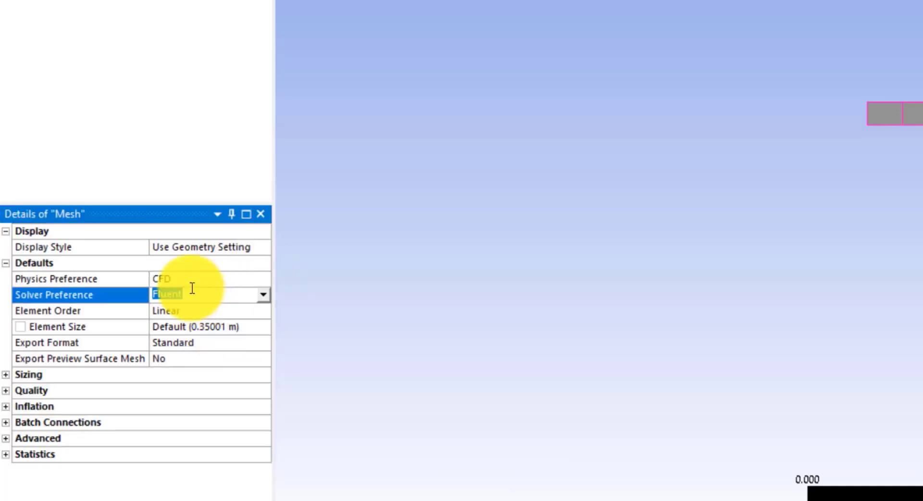
left_click(259, 294)
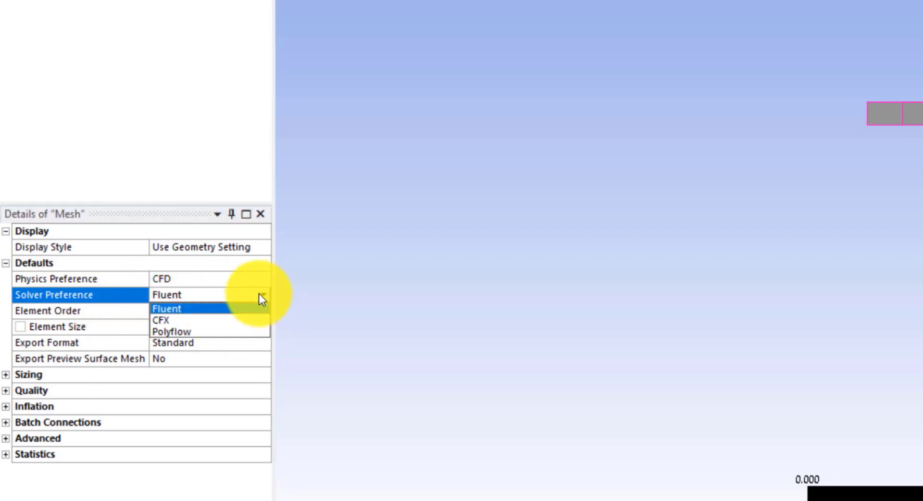
left_click(241, 311)
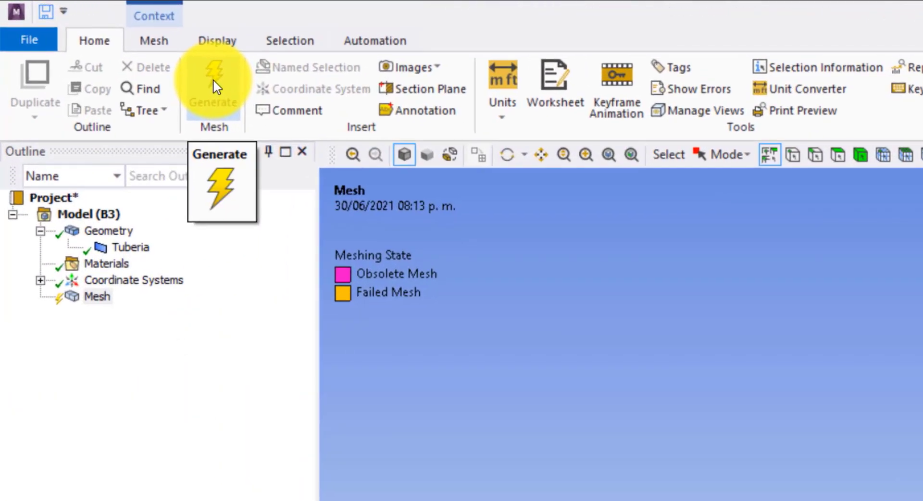
left_click(213, 80)
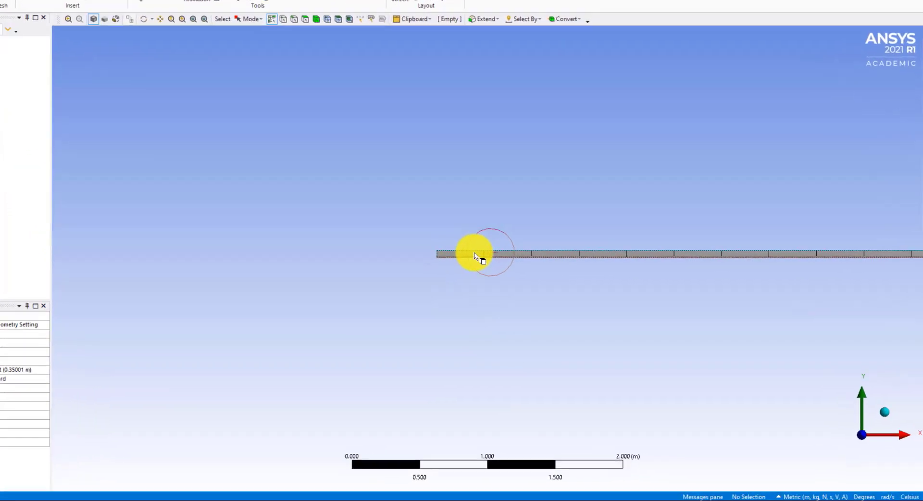
Examine the size and shape of the regenerated mesh elements at the start of the pipe
scroll(474, 256, "down", 3)
scroll(542, 246, "up", 3)
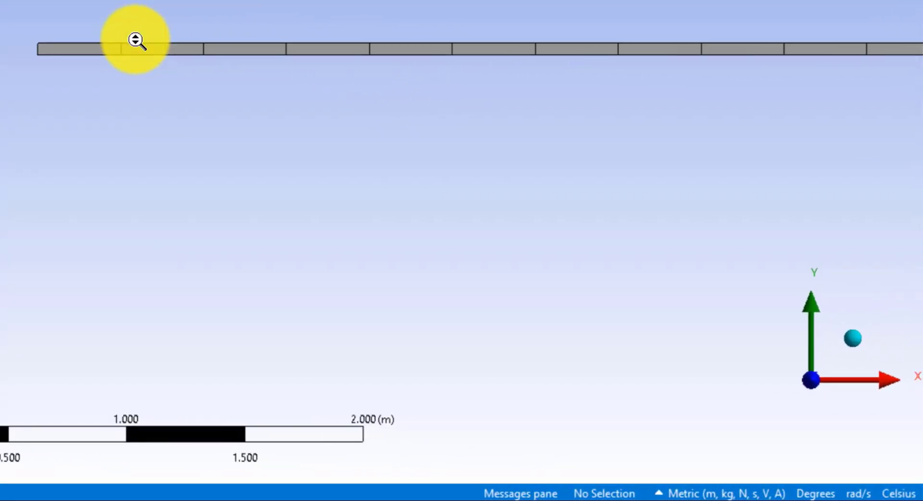
scroll(137, 41, "up", 3)
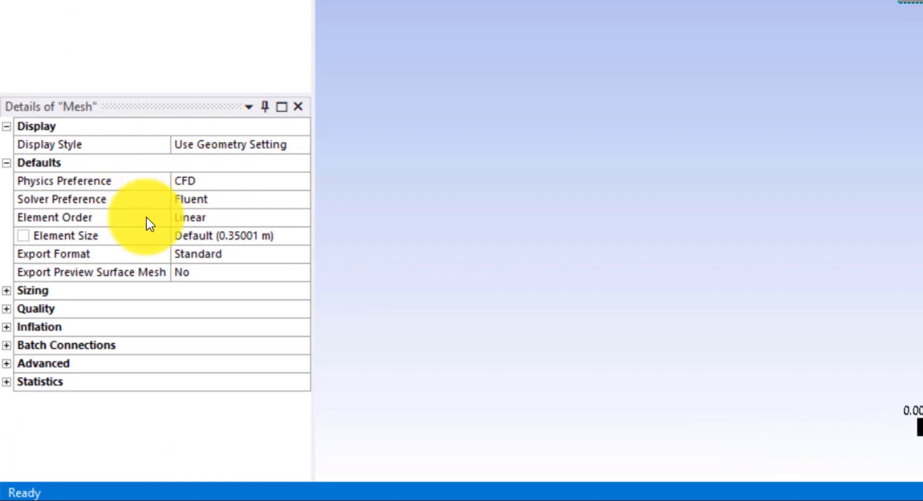
left_click(218, 187)
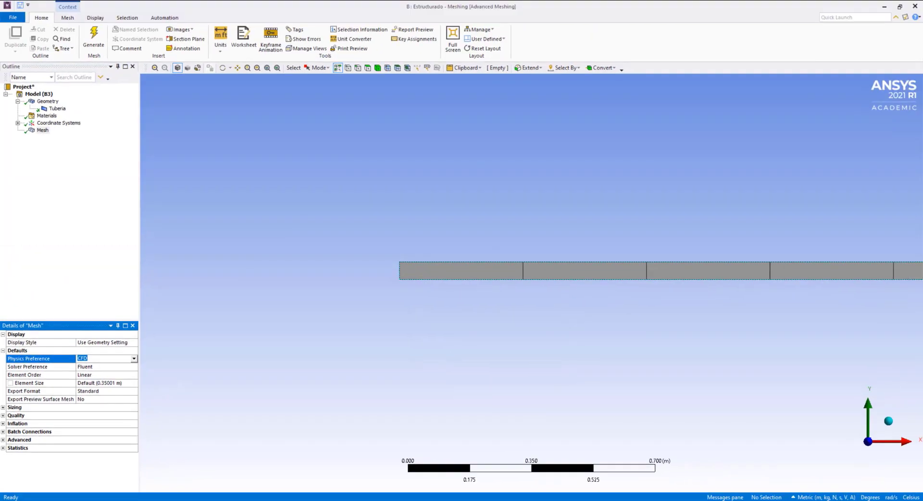
left_click(731, 333)
scroll(412, 277, "up", 1)
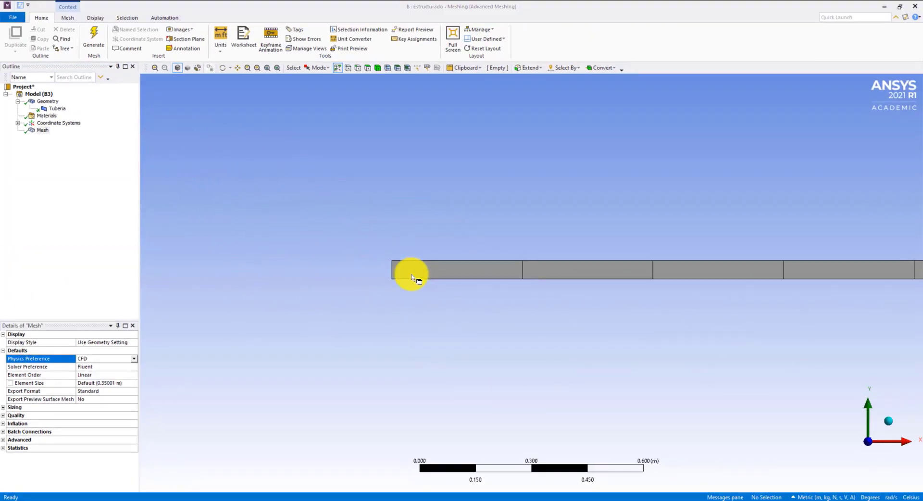
scroll(375, 262, "up", 1)
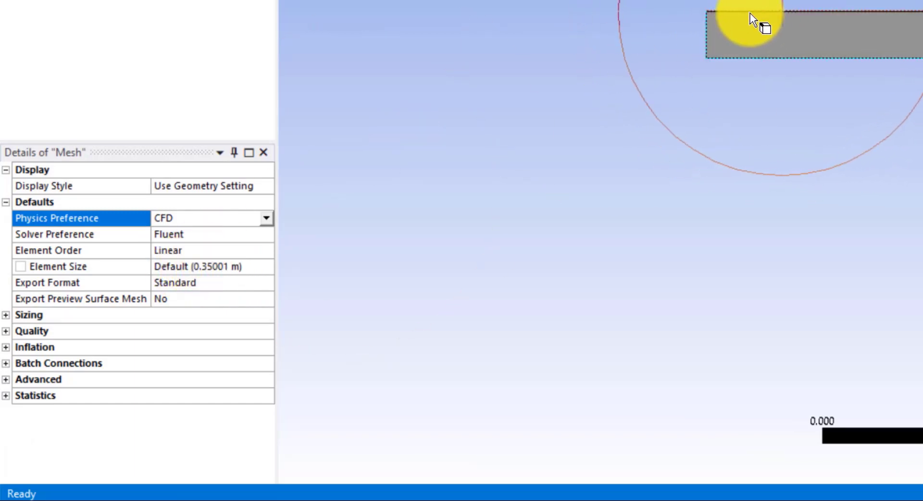
scroll(665, 1, "up", 5)
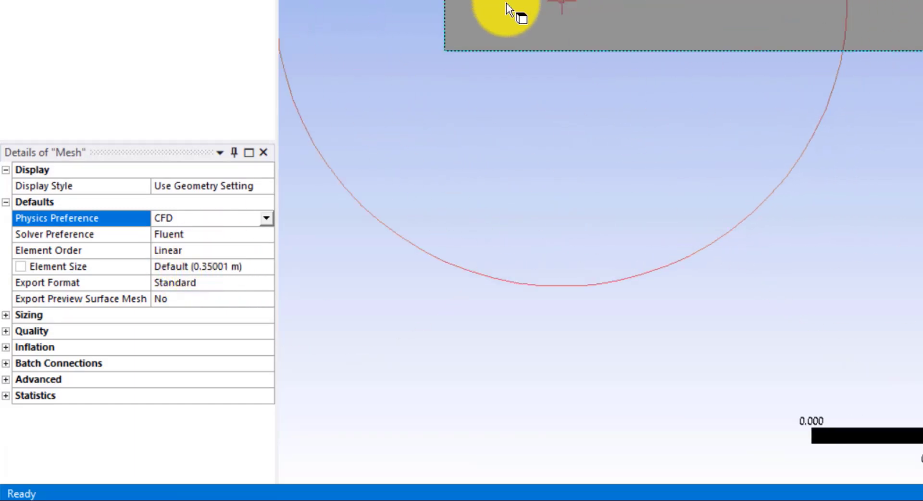
scroll(564, 4, "down", 2)
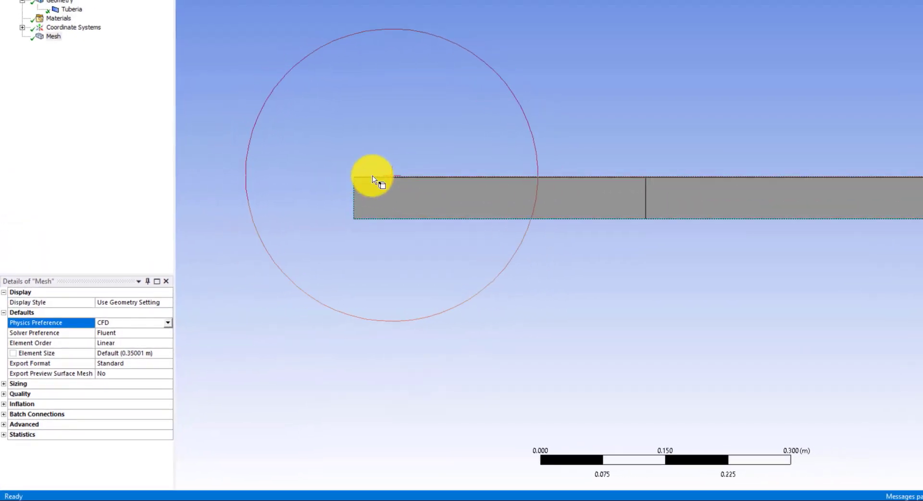
scroll(673, 195, "down", 1)
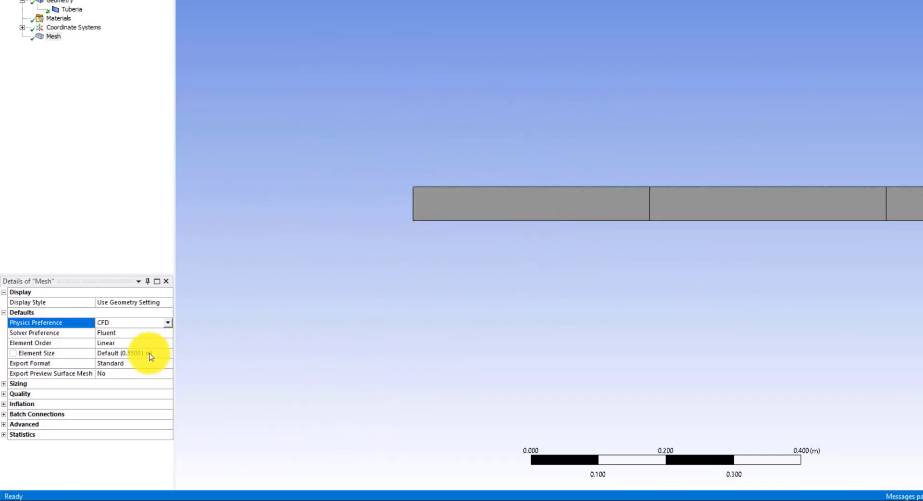
scroll(585, 161, "down", 2)
scroll(452, 207, "up", 3)
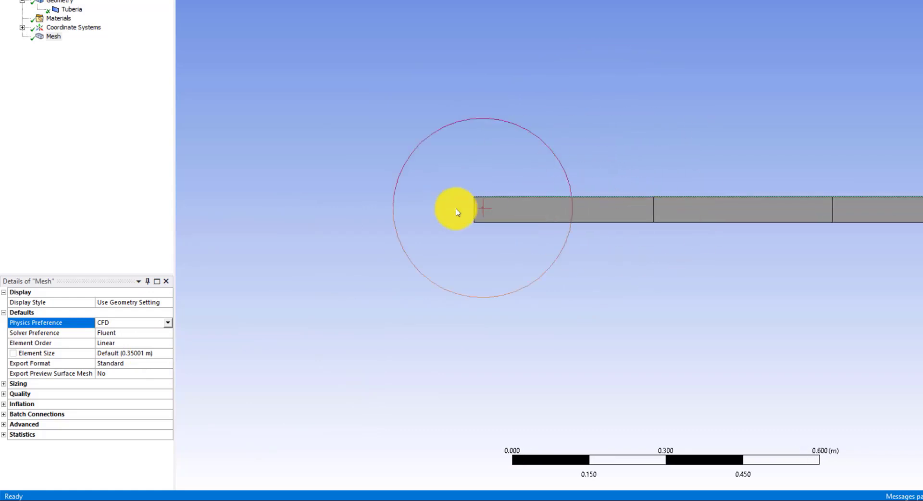
Set the mesh element size to 0.01 m and regenerate the mesh
left_click(142, 353)
type("0.01")
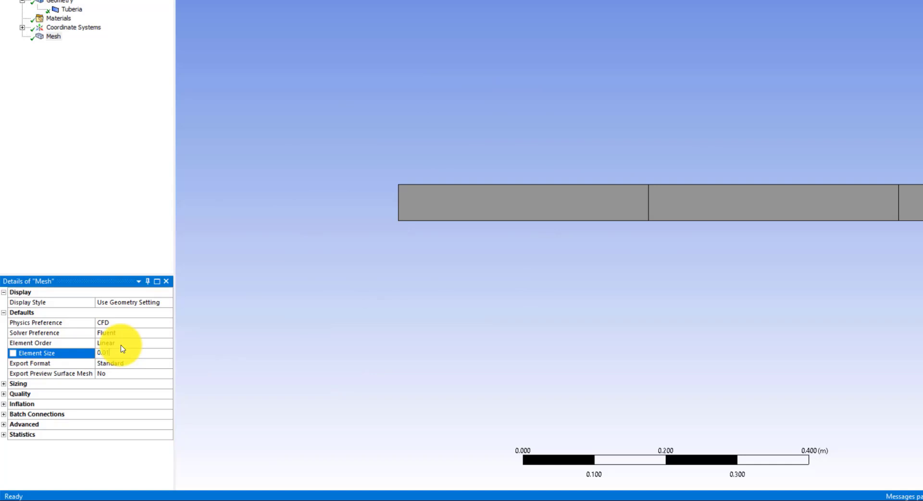
key("Return")
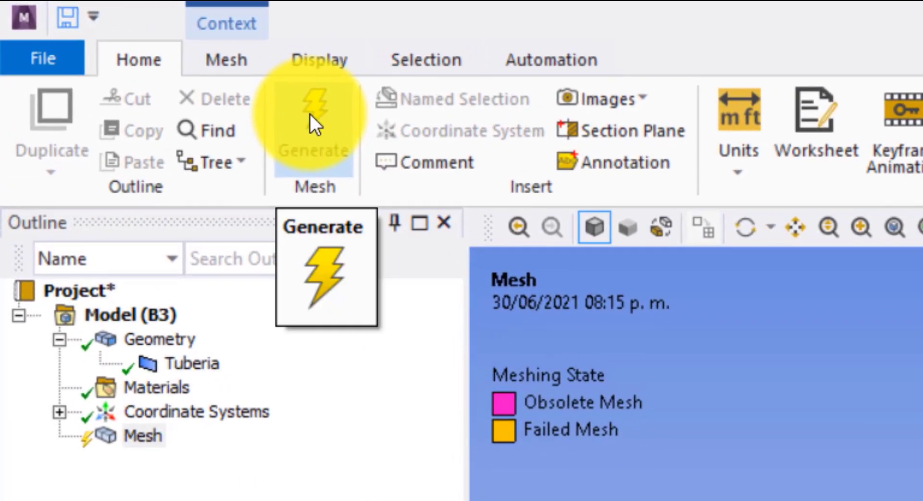
left_click(247, 91)
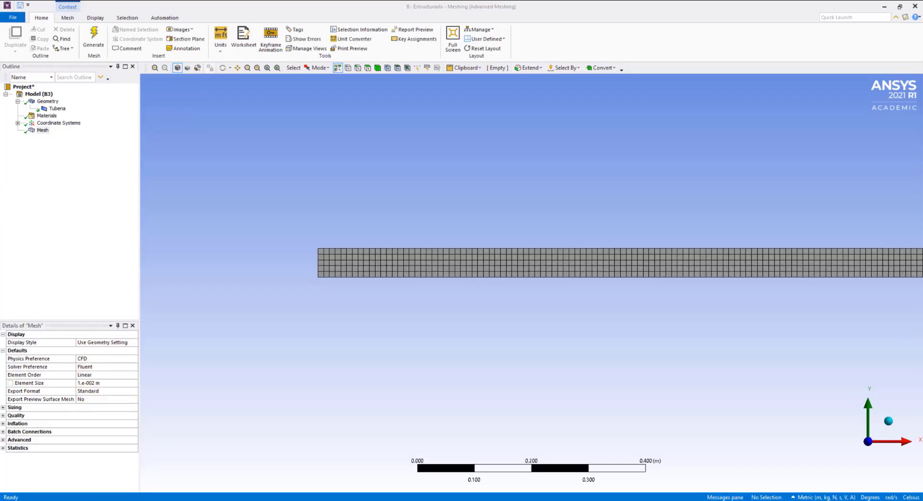
Examine the refined mesh at the pipe's start and along its full length, and expand the mesh statistics
scroll(298, 241, "up", 3)
scroll(230, 222, "down", 1)
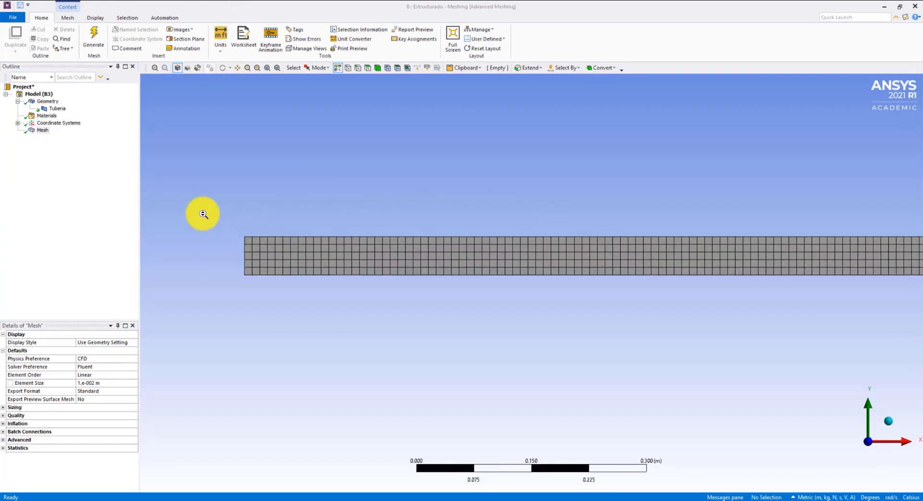
scroll(203, 214, "up", 2)
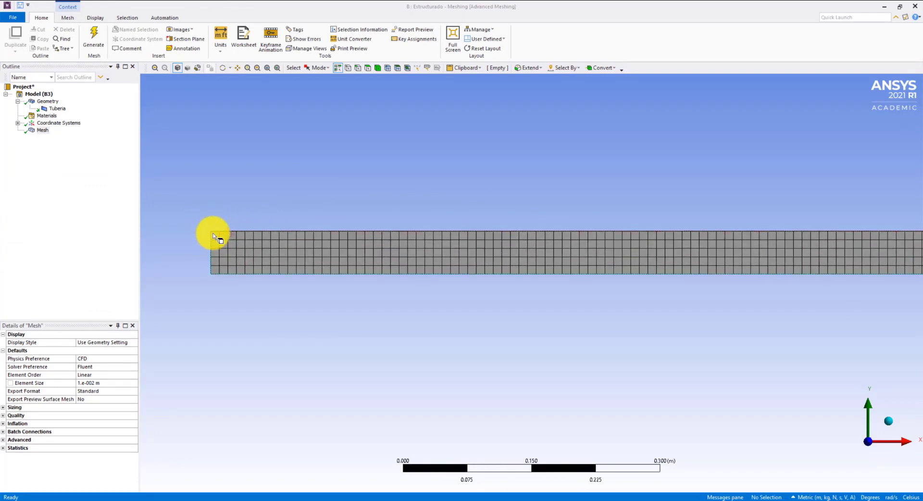
scroll(202, 237, "up", 2)
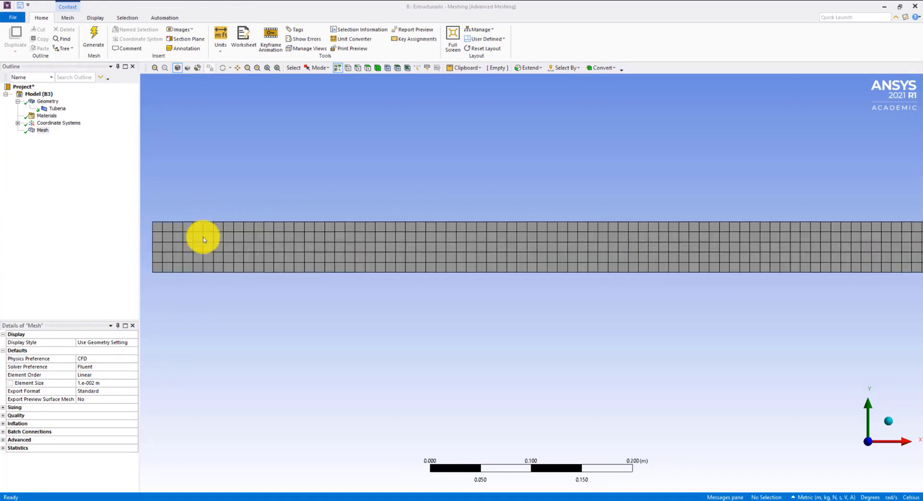
scroll(203, 237, "down", 1)
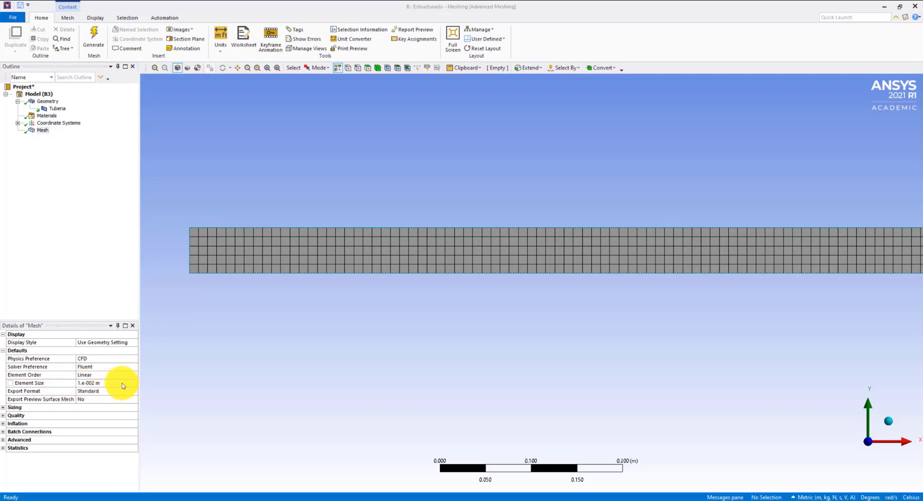
scroll(567, 269, "down", 8)
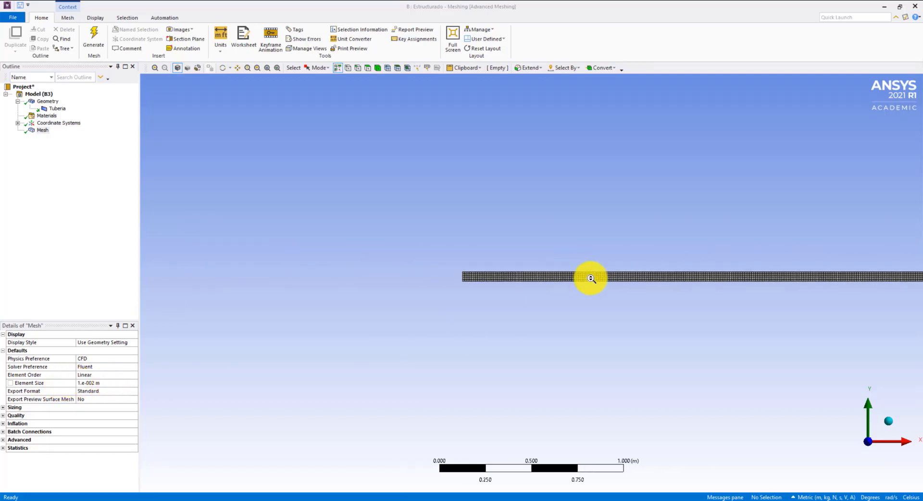
scroll(591, 278, "down", 6)
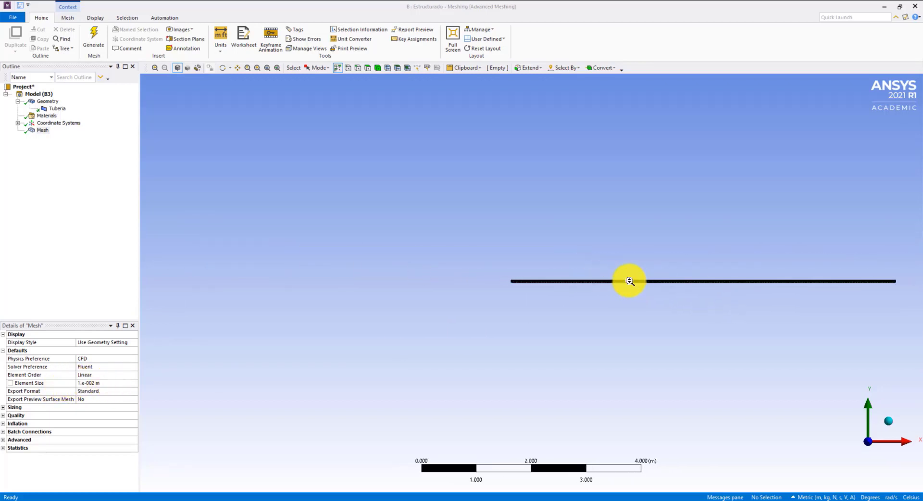
scroll(498, 281, "up", 10)
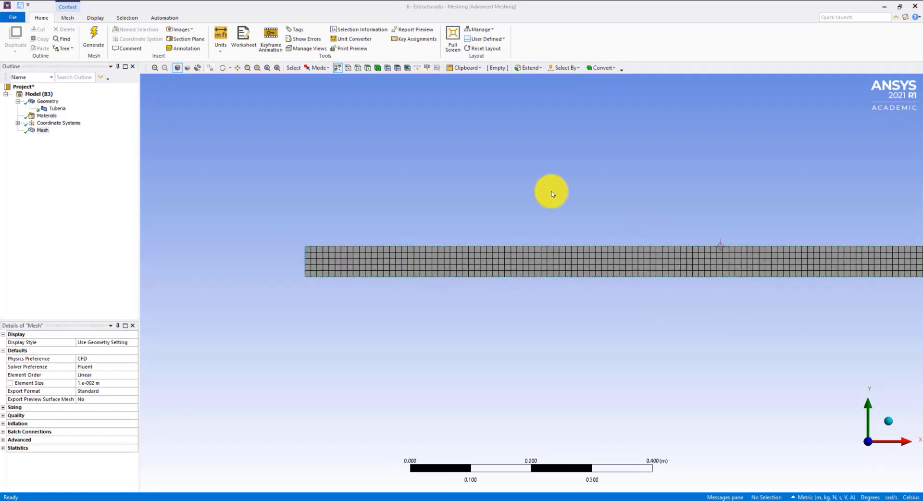
scroll(324, 202, "up", 3)
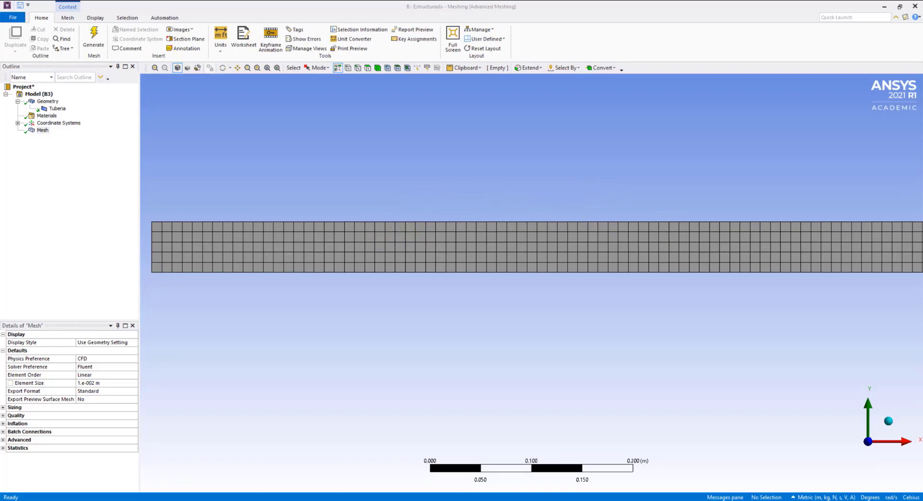
left_click(6, 448)
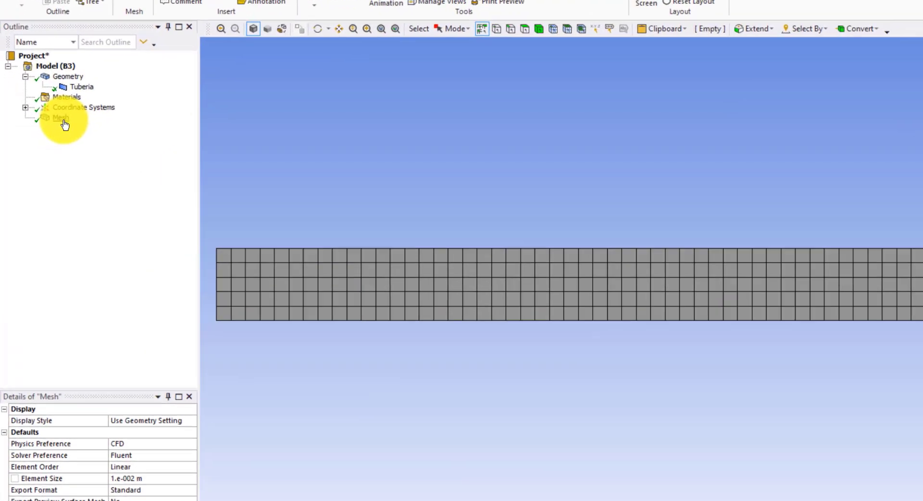
Insert a meshing method scoped to the pipe body, using Quadrilateral Dominant, and regenerate the mesh
right_click(50, 133)
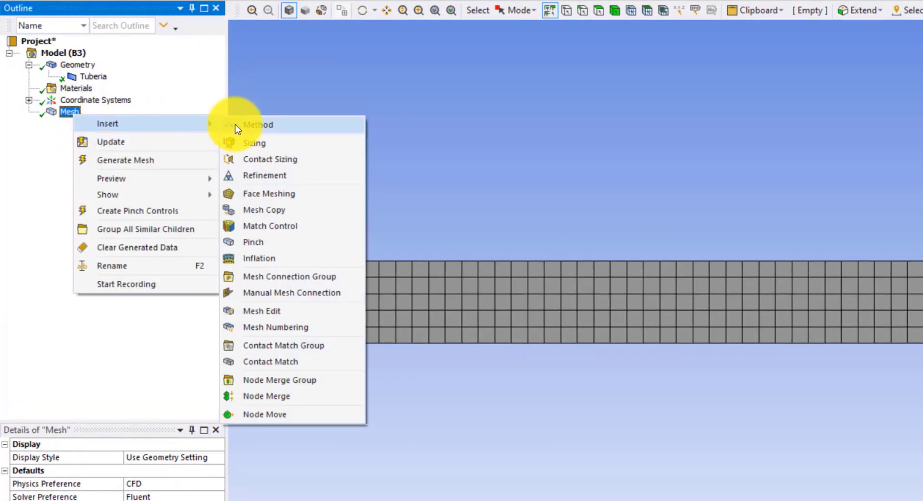
left_click(235, 124)
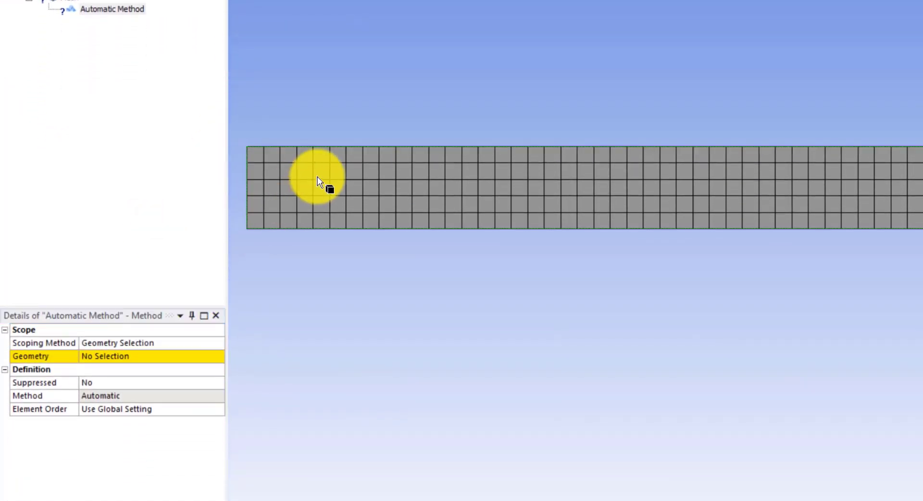
left_click(345, 167)
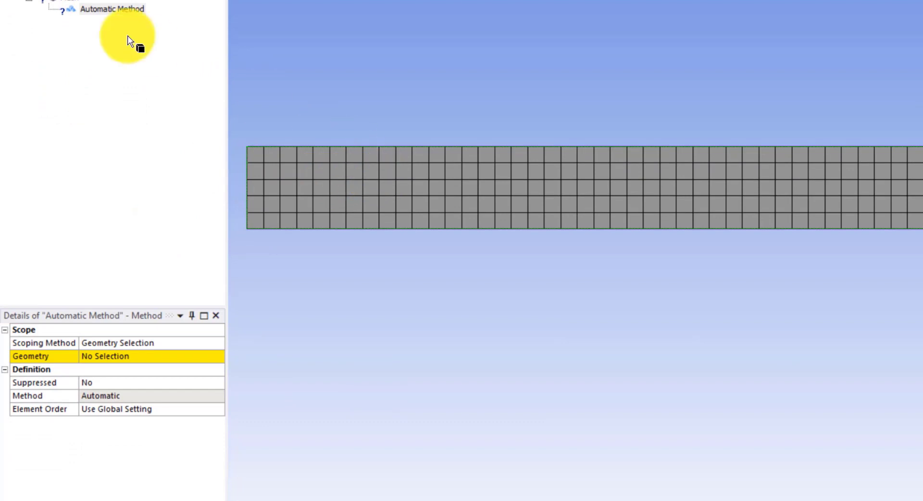
left_click(109, 358)
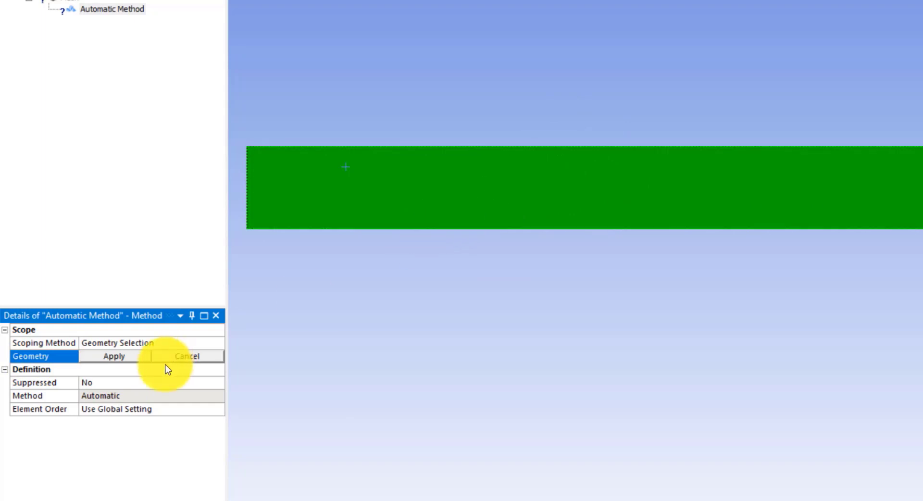
left_click(135, 356)
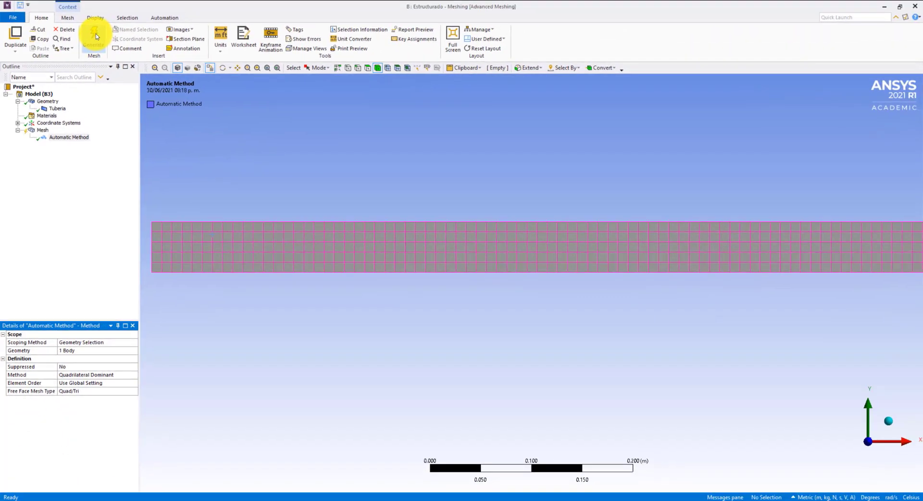
left_click(95, 36)
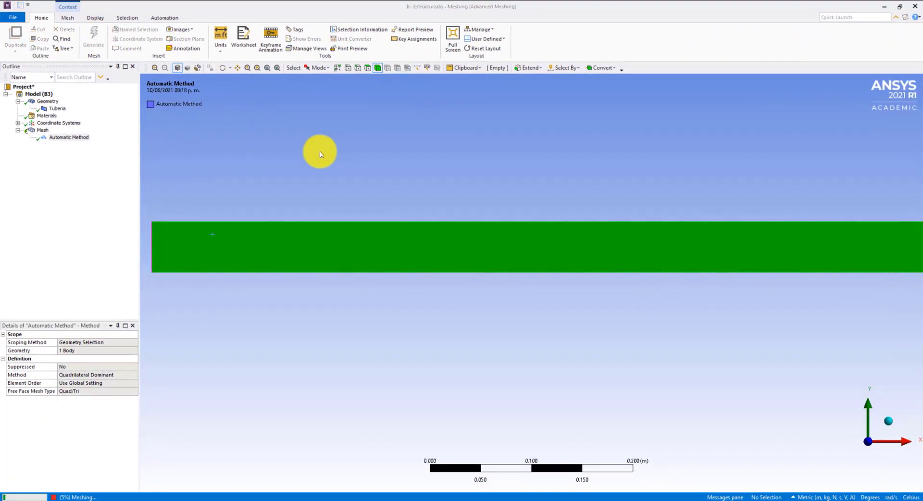
left_click(42, 130)
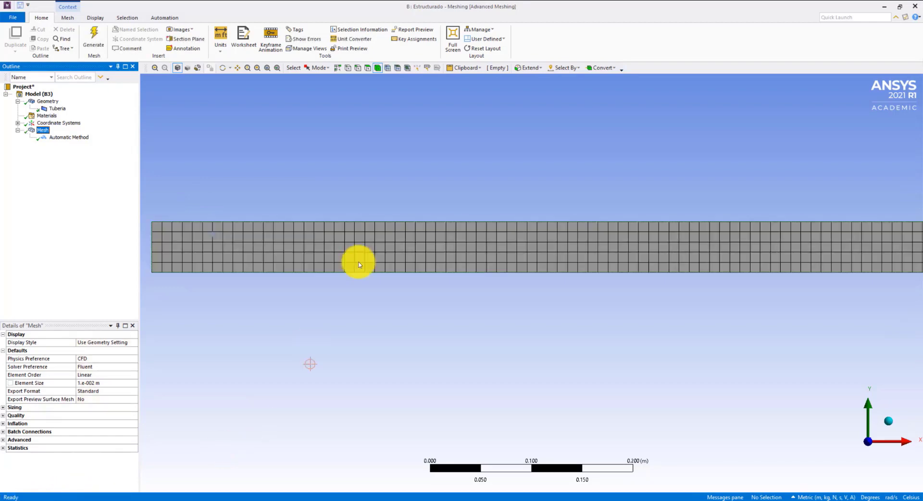
Change the pipe body's meshing method to Triangles and regenerate the mesh
left_click(77, 137)
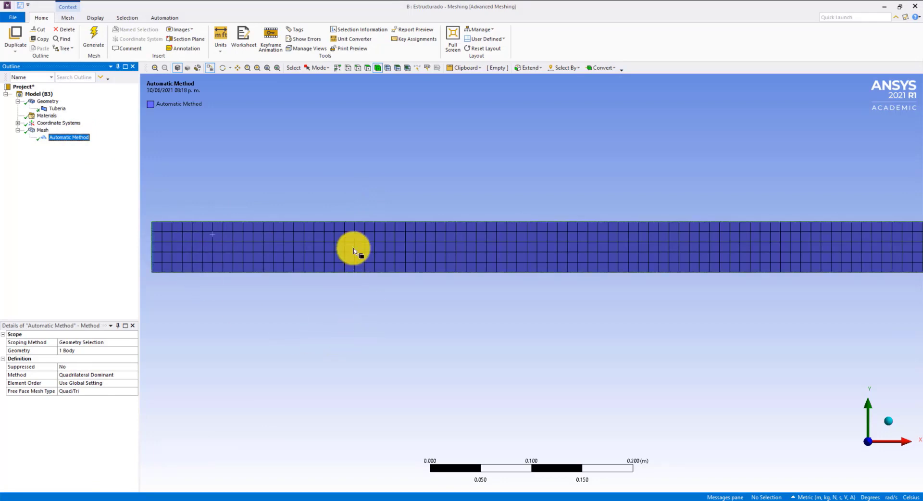
left_click(119, 375)
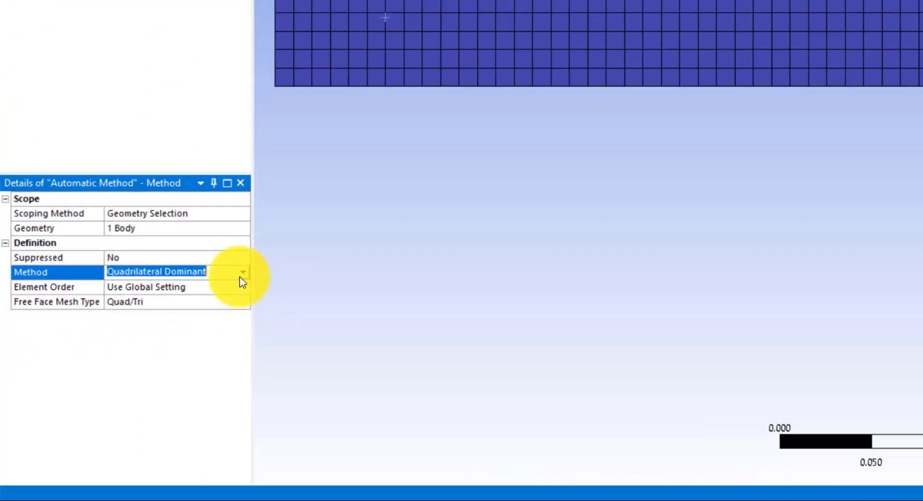
left_click(134, 375)
left_click(132, 380)
key("Down")
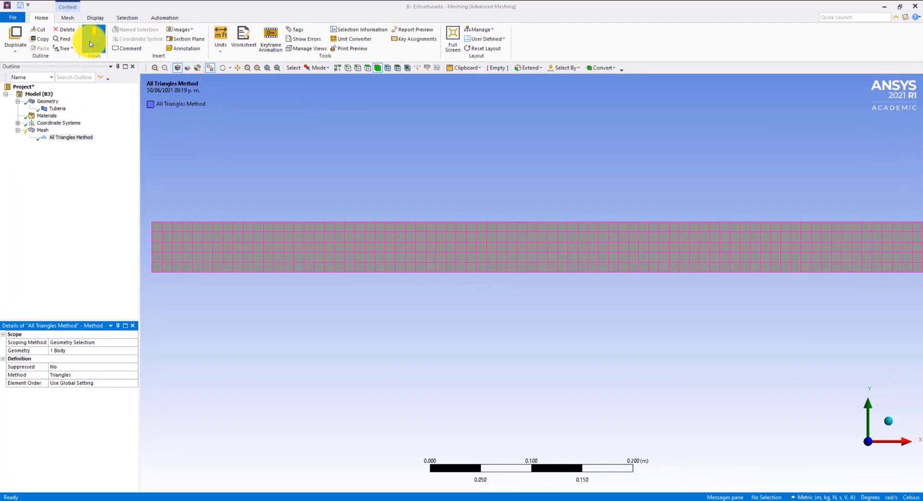
left_click(90, 44)
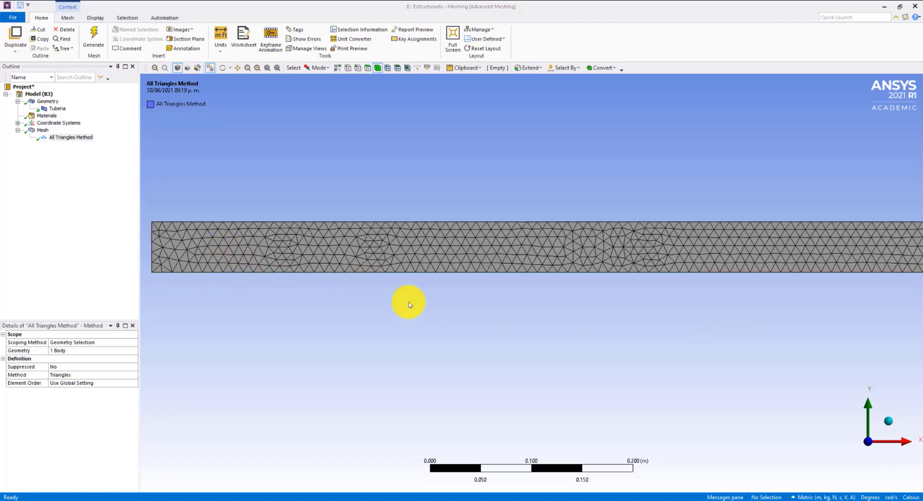
Switch the pipe body's meshing method to MultiZone Quad/Tri and review the method's settings
double_click(121, 375)
left_click(43, 130)
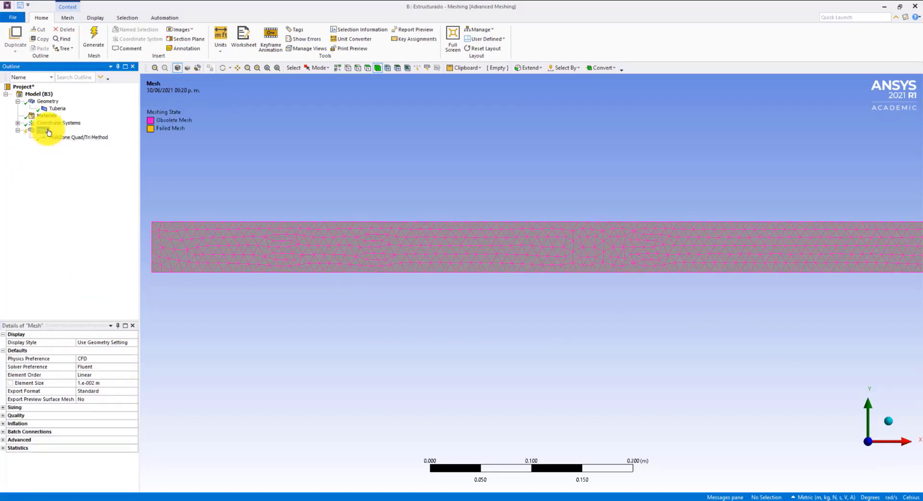
left_click(58, 137)
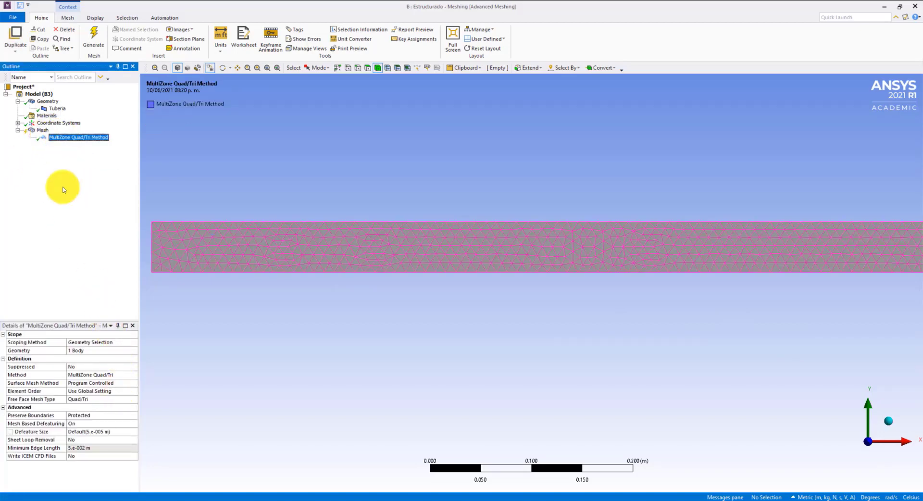
left_click(43, 130)
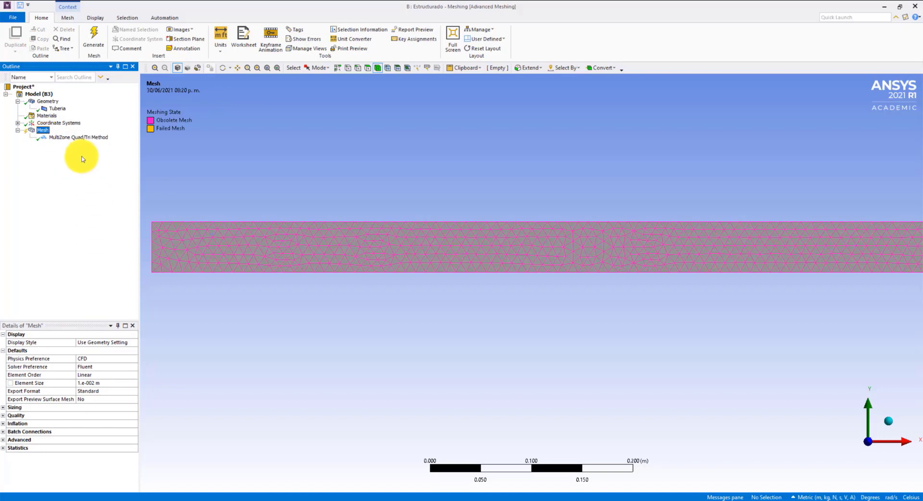
left_click(77, 137)
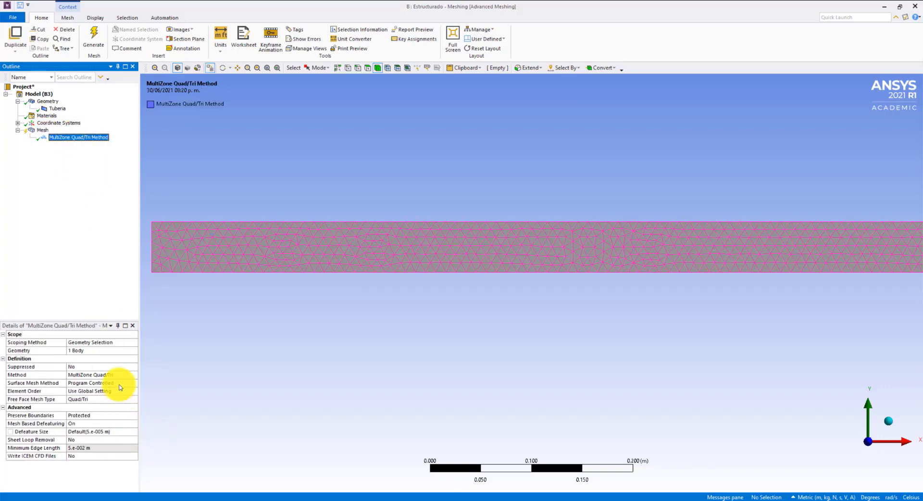
Set the meshing method to Quadrilateral Dominant with the All Quad free face mesh type, and regenerate the mesh
left_click(135, 375)
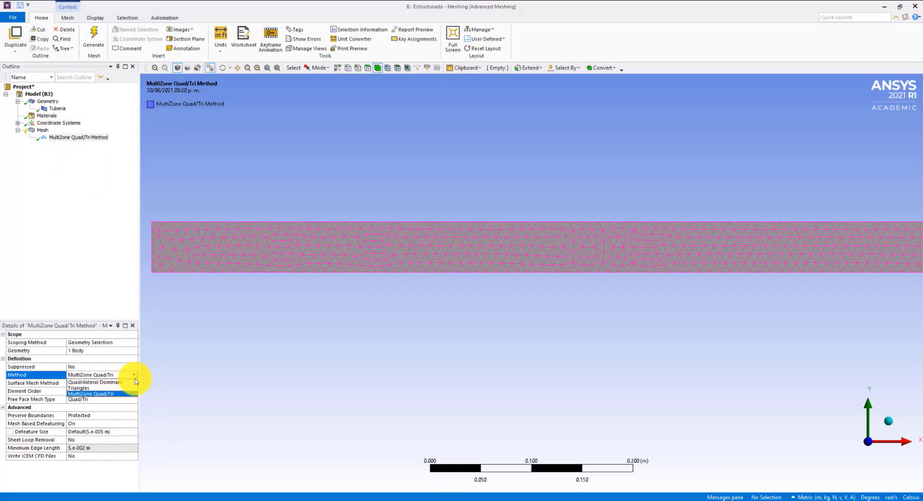
left_click(128, 386)
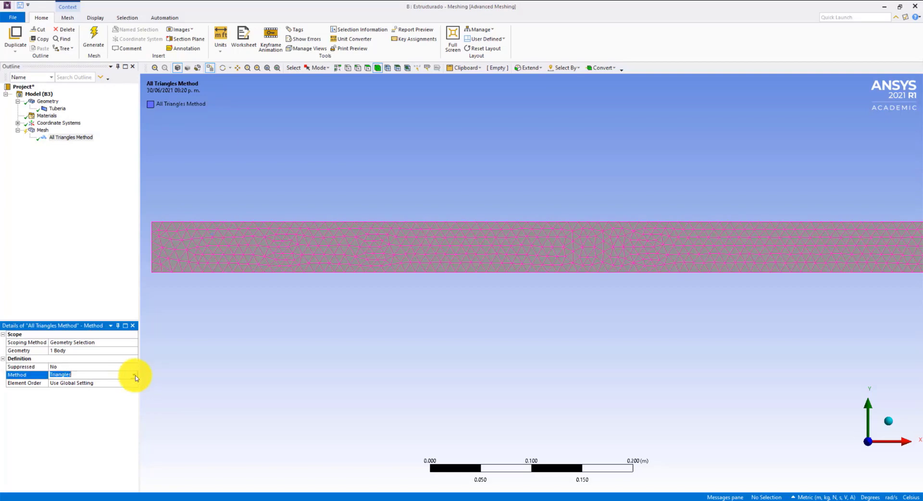
left_click(134, 375)
left_click(77, 381)
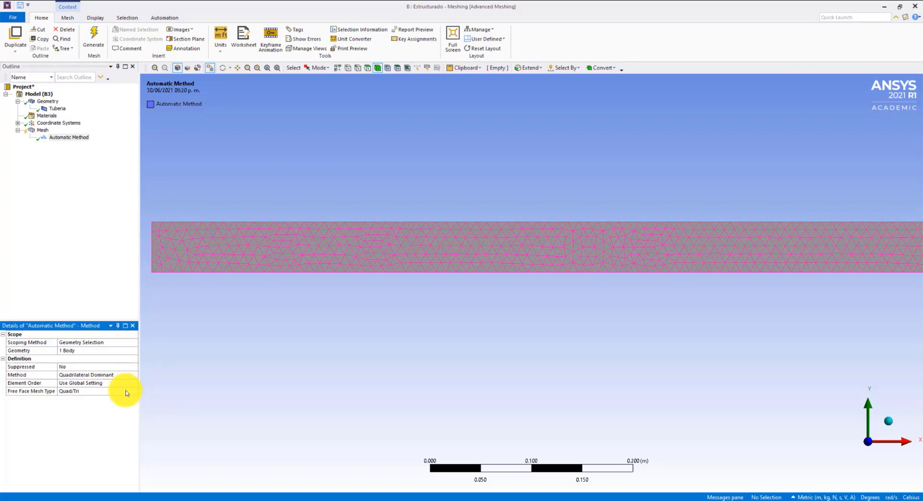
left_click(127, 392)
left_click(136, 391)
left_click(123, 406)
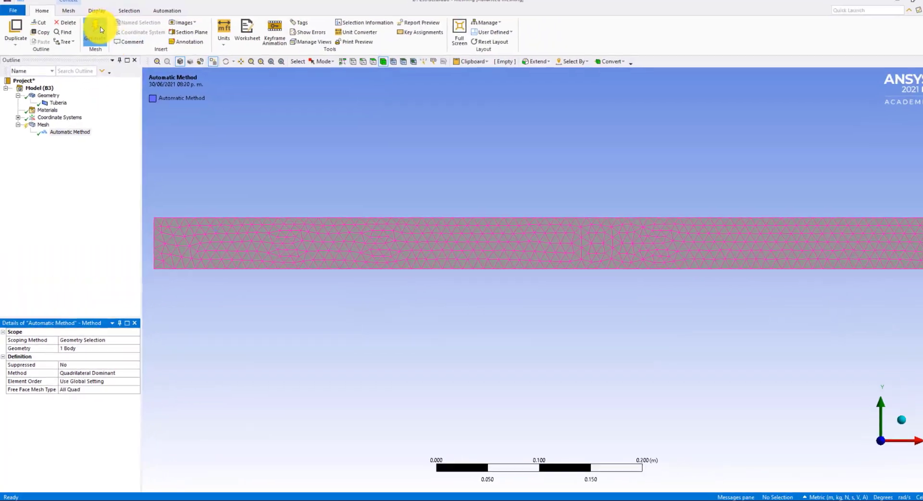
left_click(94, 38)
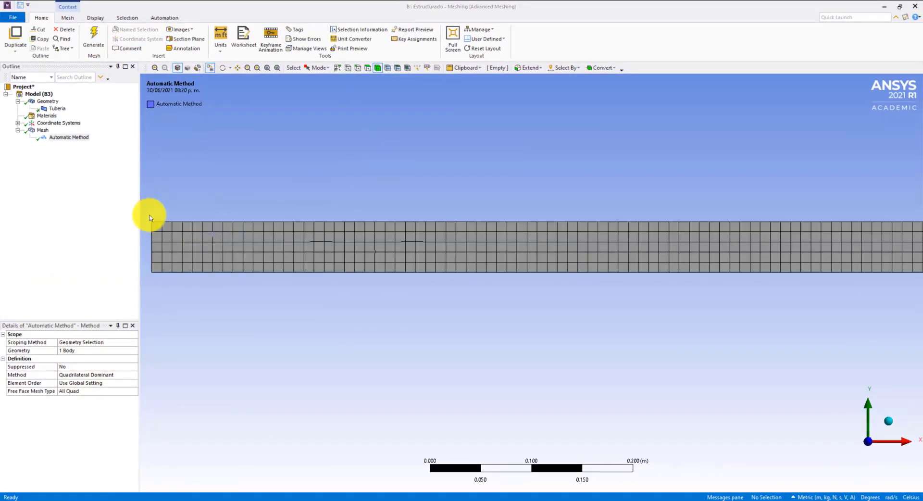
Examine the all-quad mesh elements at the start of the pipe and along its length
scroll(158, 220, "up", 2)
right_click_drag(148, 202, 295, 307)
scroll(407, 226, "down", 2)
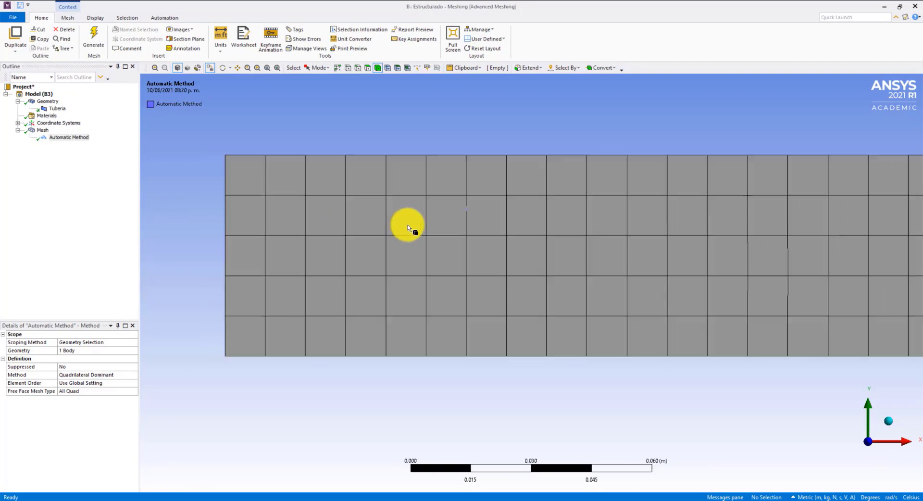
scroll(407, 226, "down", 10)
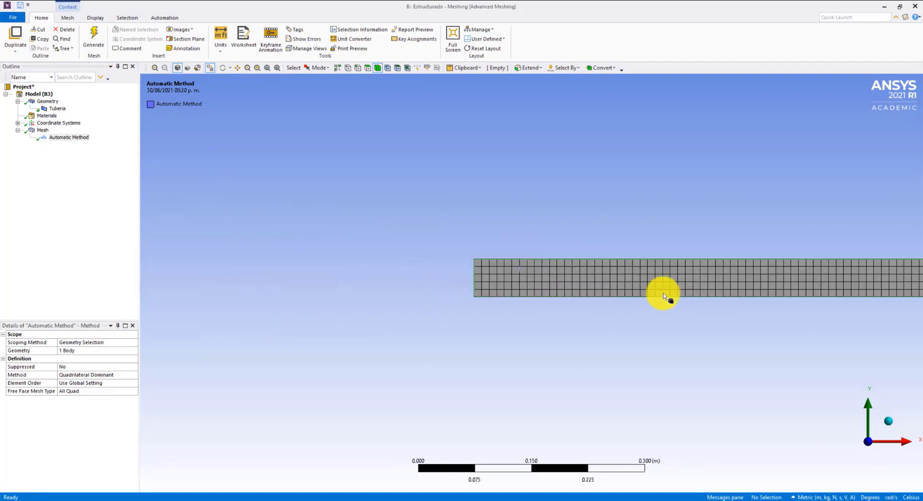
scroll(623, 280, "up", 4)
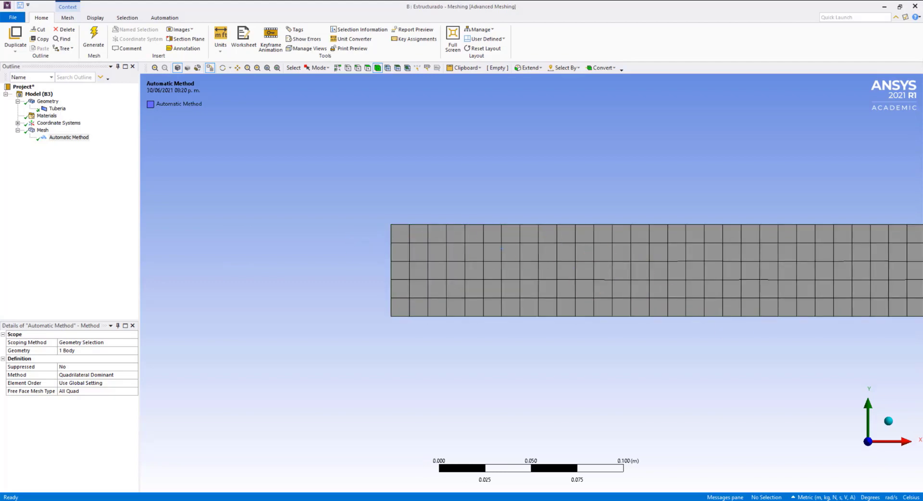
scroll(623, 280, "up", 1)
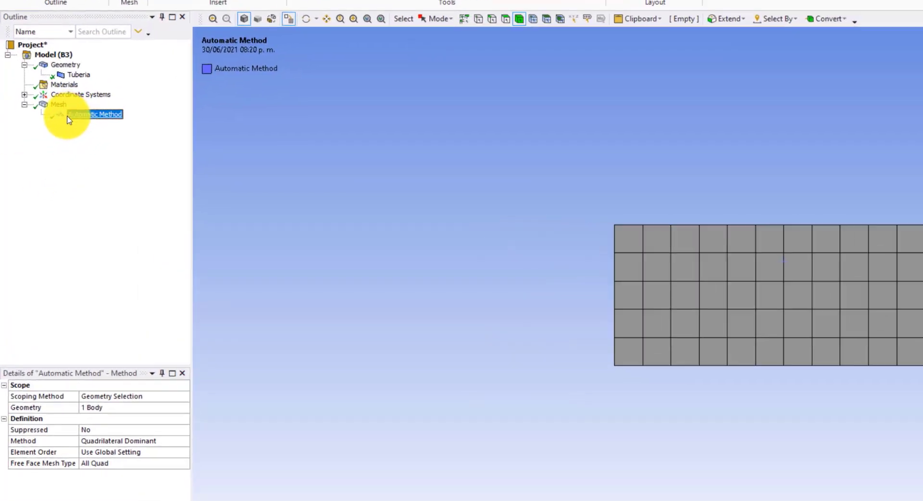
Insert a sizing control under the mesh and scope it to the pipe body
right_click(63, 138)
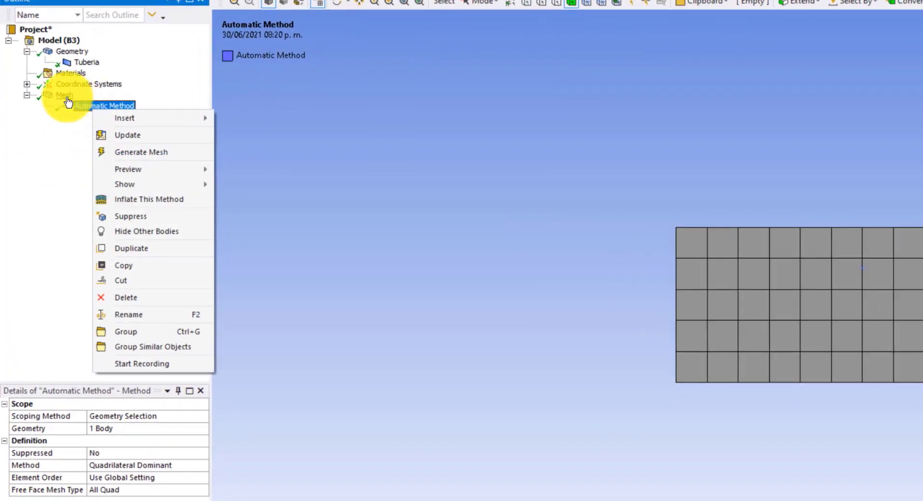
right_click(43, 130)
mouse_move(94, 105)
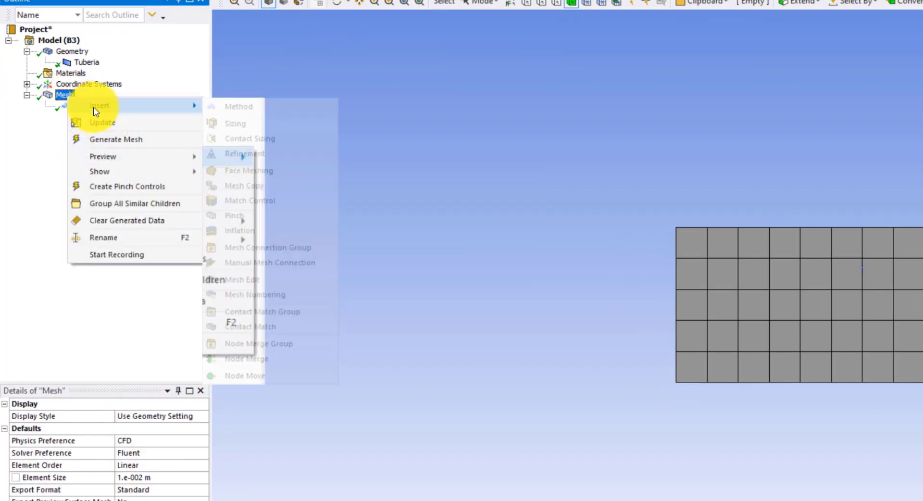
left_click(247, 127)
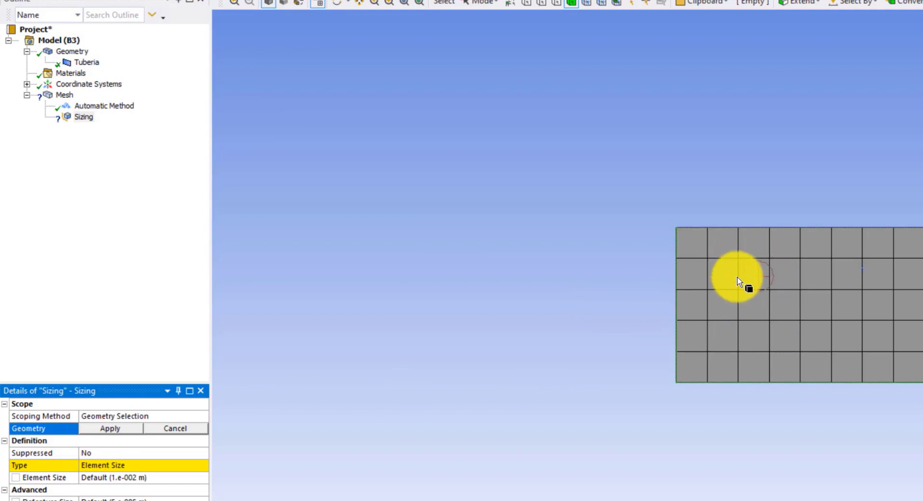
left_click(757, 272)
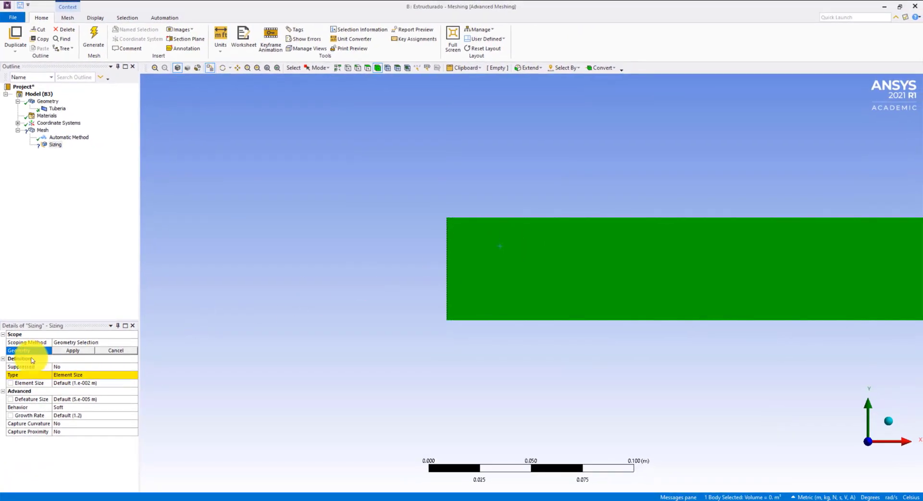
left_click(67, 350)
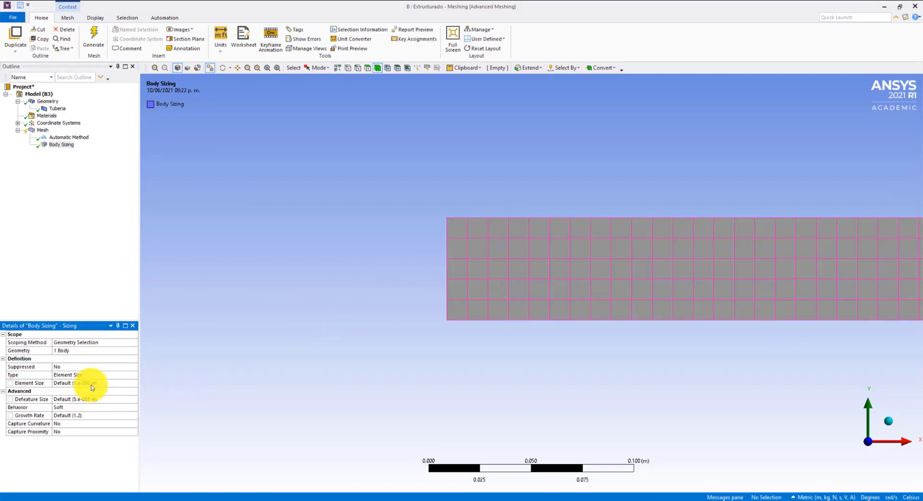
Set the body sizing's element size to 0.005 m, regenerate the mesh and inspect the elements at the pipe's start
left_click(92, 383)
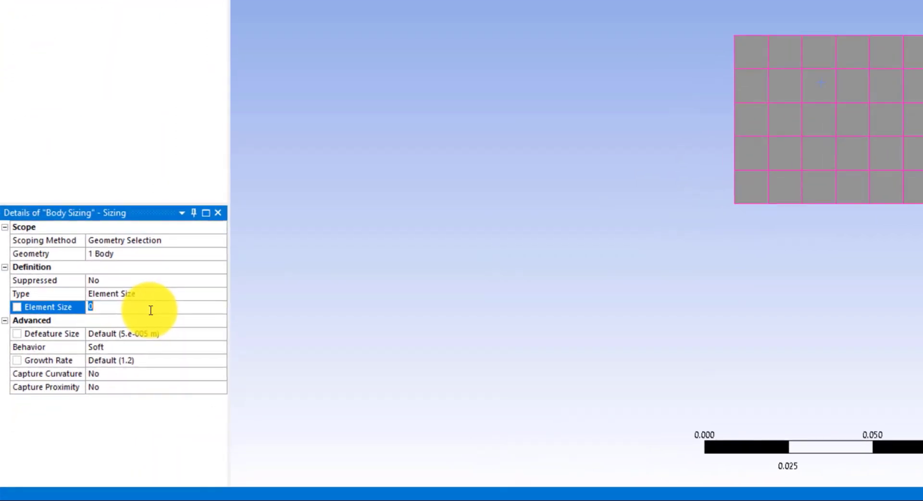
type("0.005")
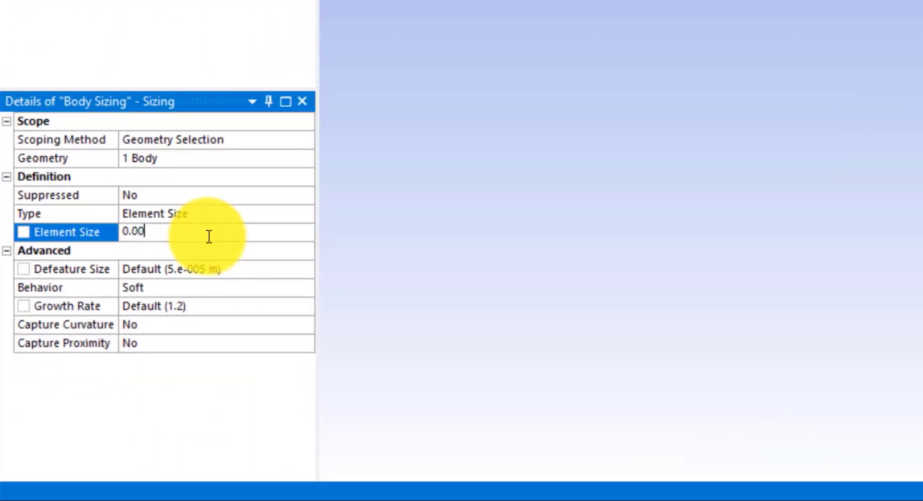
key("Return")
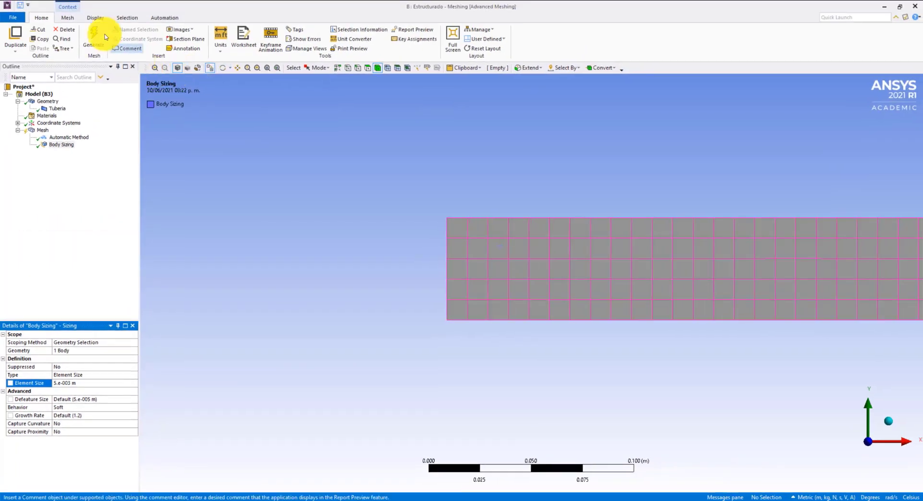
left_click(93, 36)
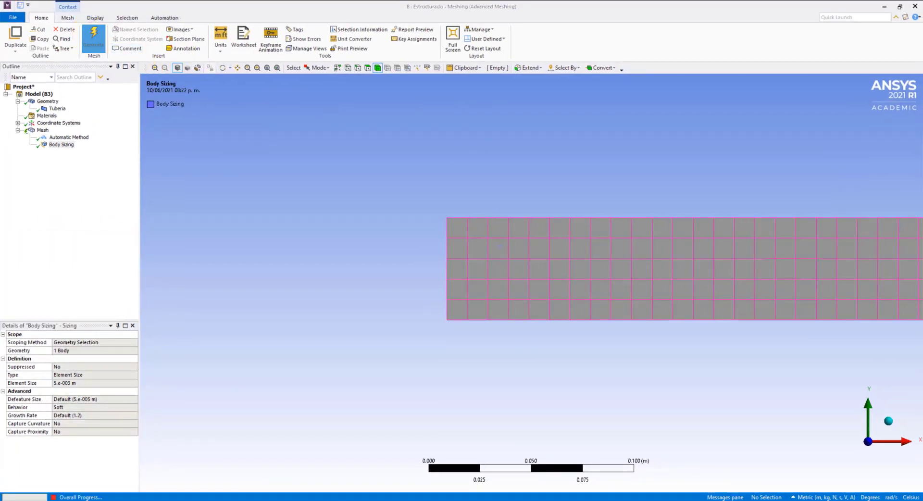
scroll(472, 229, "up", 5)
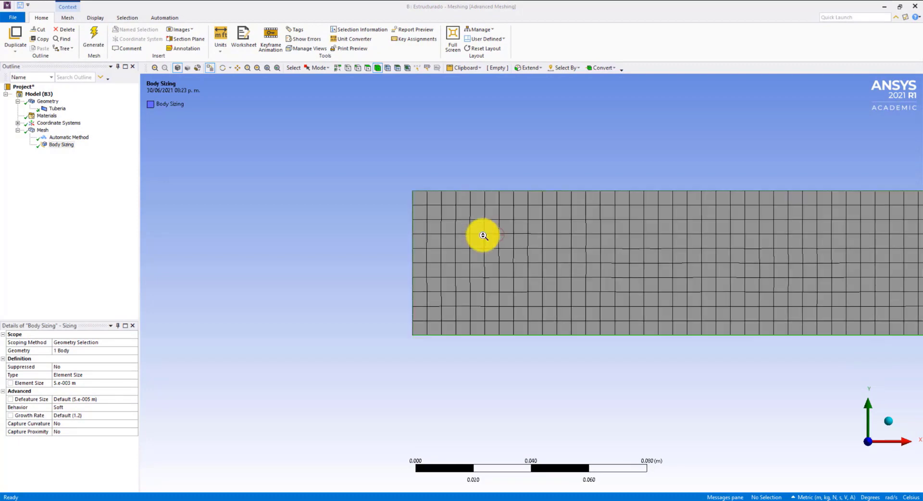
scroll(418, 277, "up", 2)
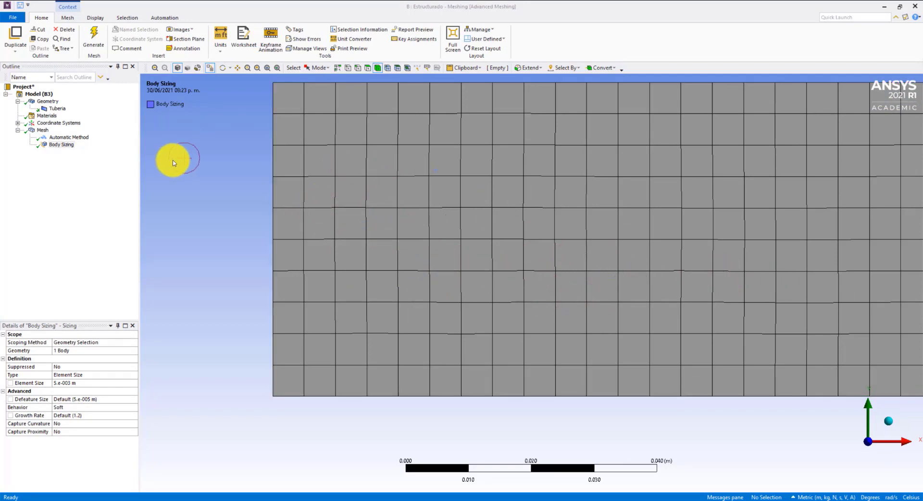
Set the body sizing's element size to 0.01 m and regenerate the mesh
left_click(86, 383)
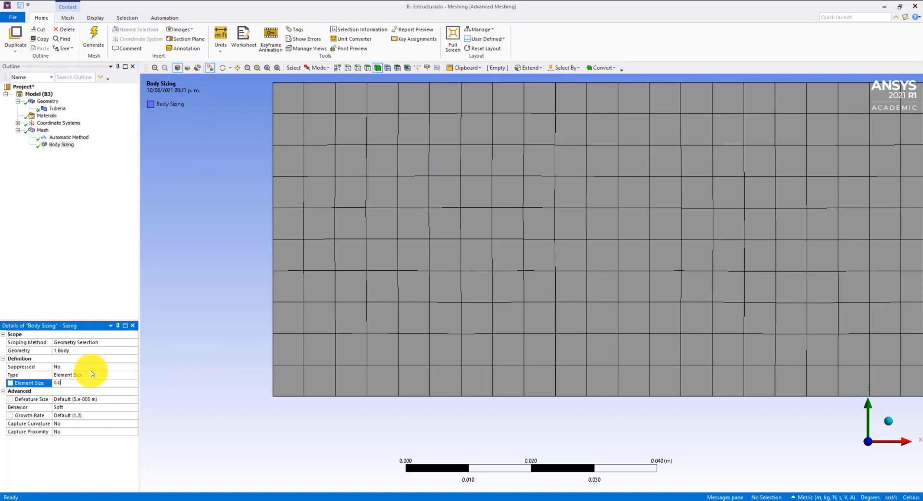
key("Return")
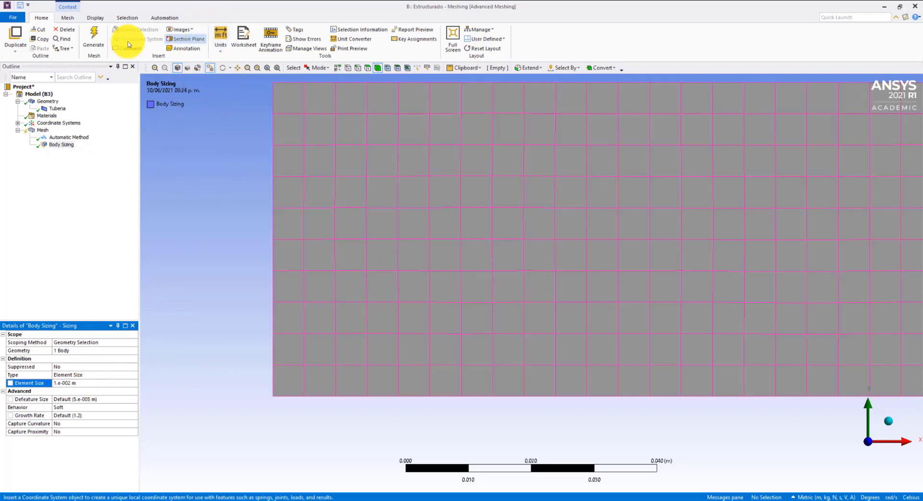
left_click(94, 38)
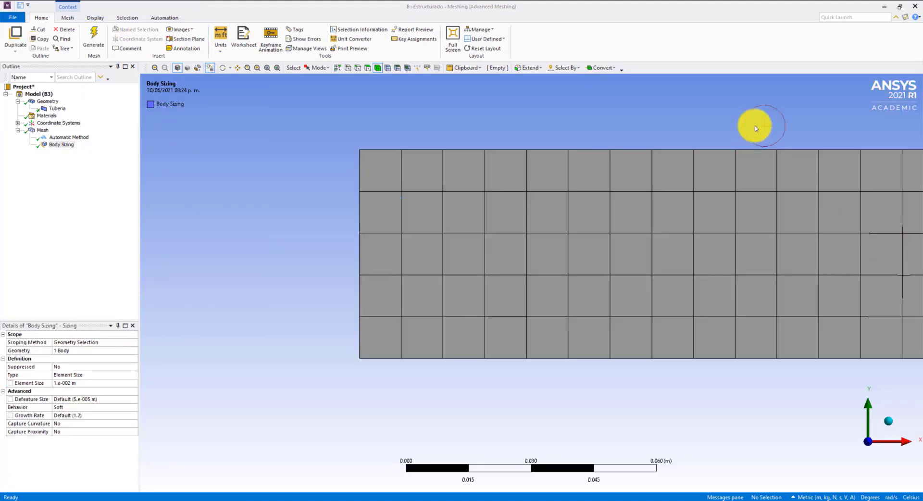
left_click(69, 144)
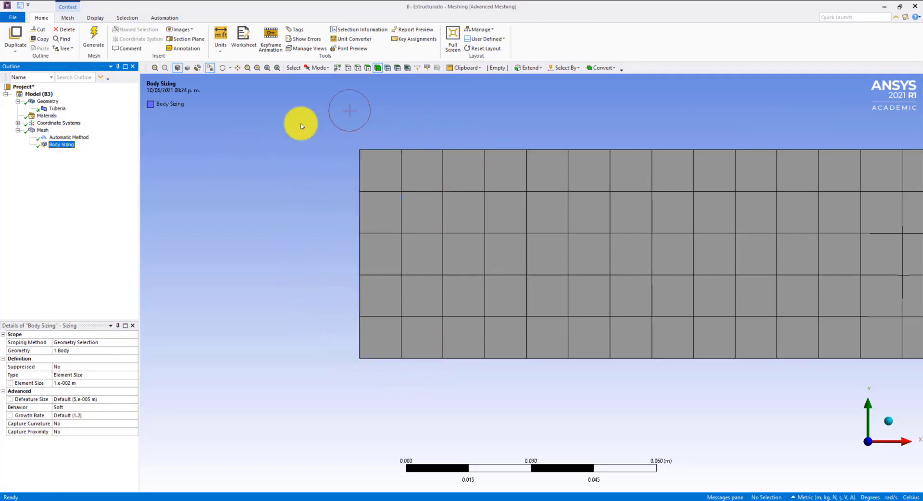
Insert a sizing control on the vertical edge at the pipe's start with a 0.005 m element size, and regenerate the mesh
right_click(37, 132)
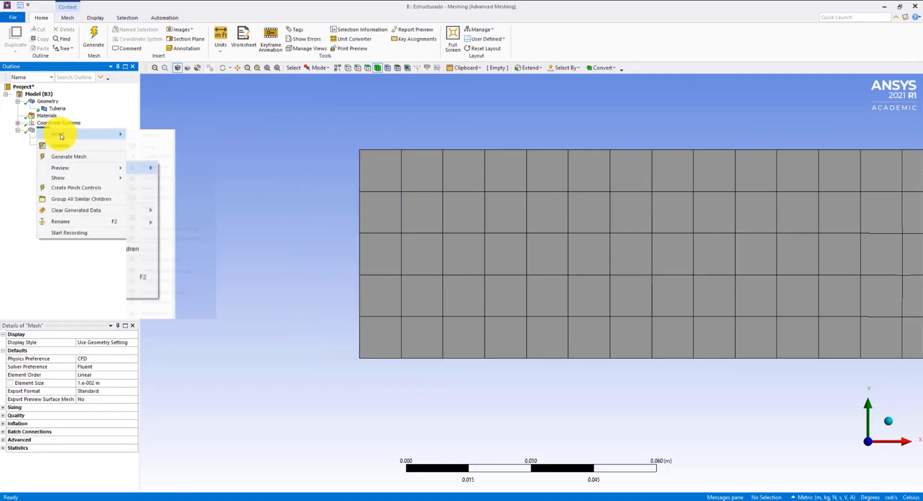
mouse_move(96, 134)
left_click(153, 150)
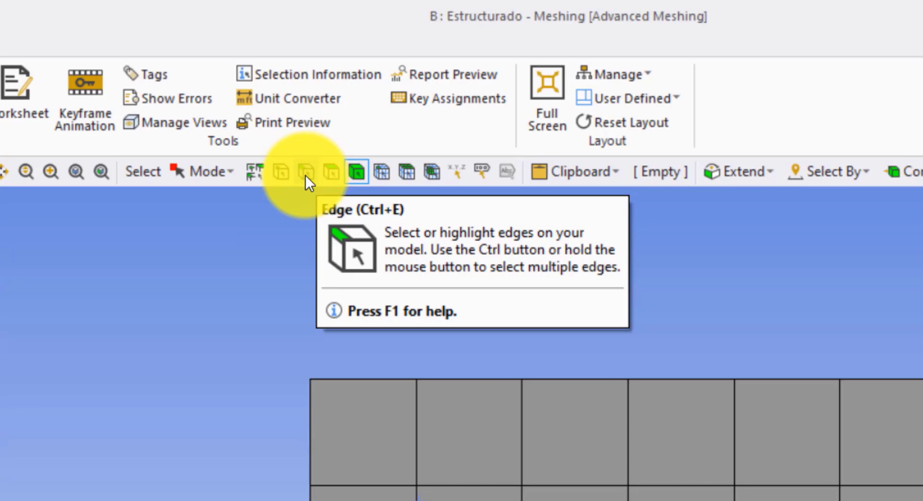
left_click(306, 173)
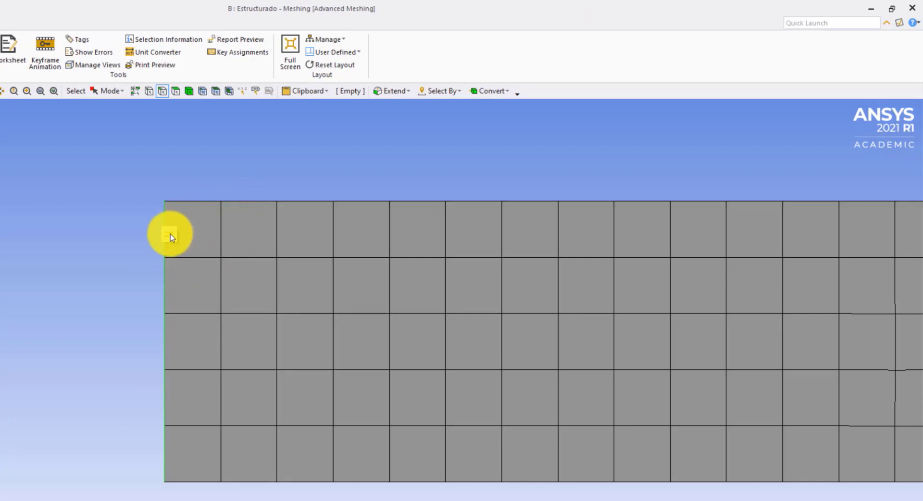
left_click(175, 234)
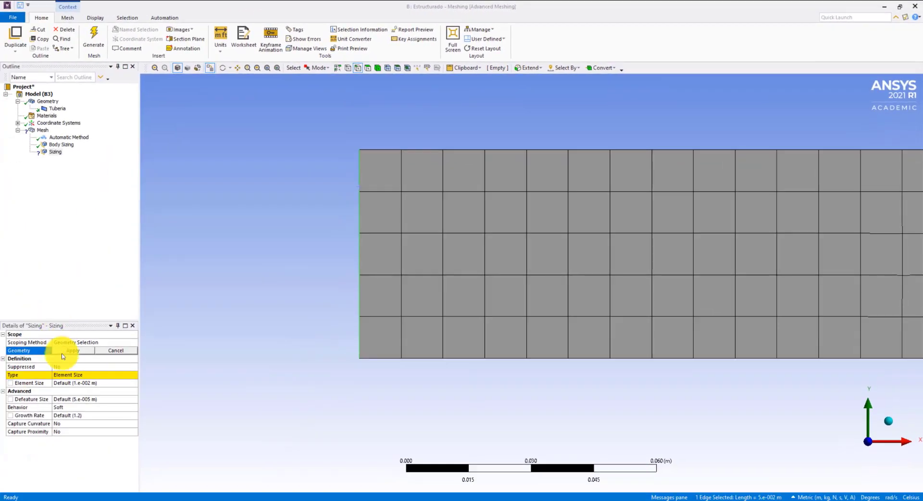
left_click(66, 351)
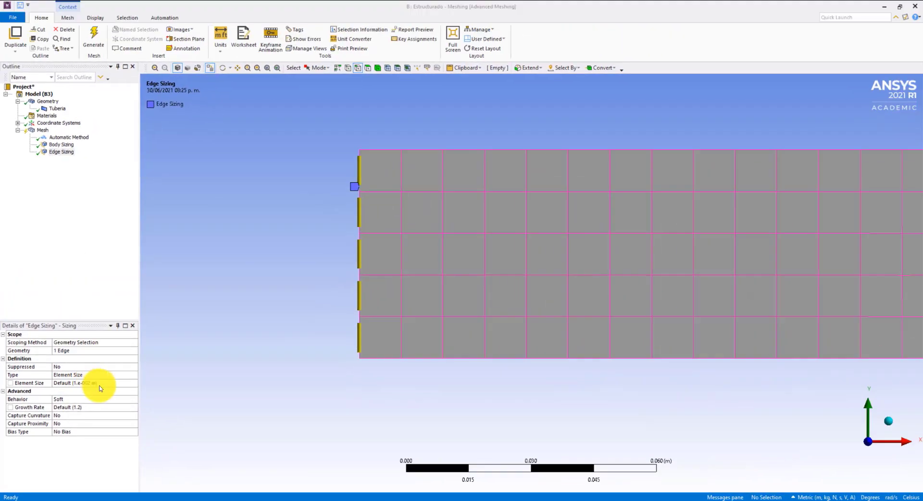
left_click(100, 383)
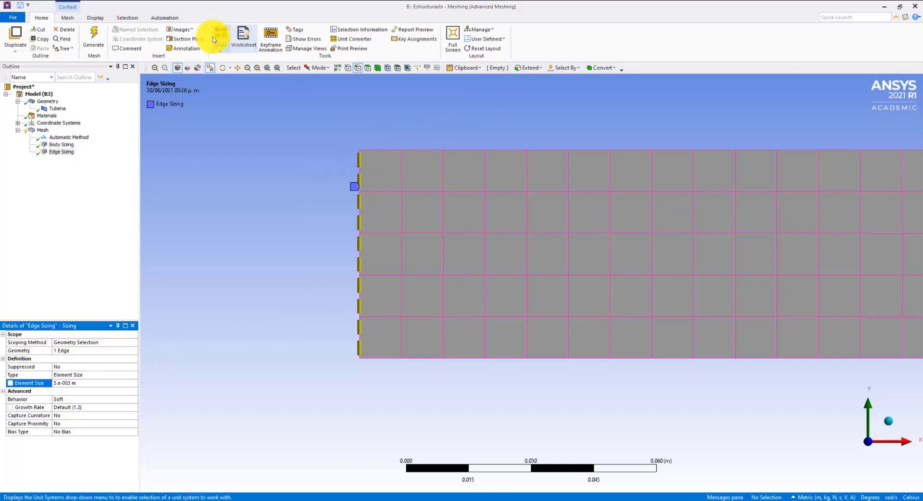
left_click(96, 38)
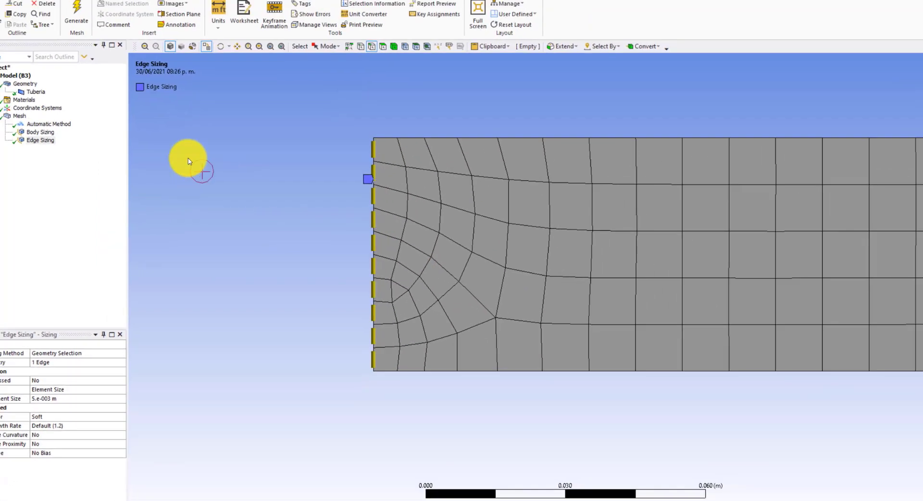
Delete the body sizing control from the mesh
left_click(55, 145)
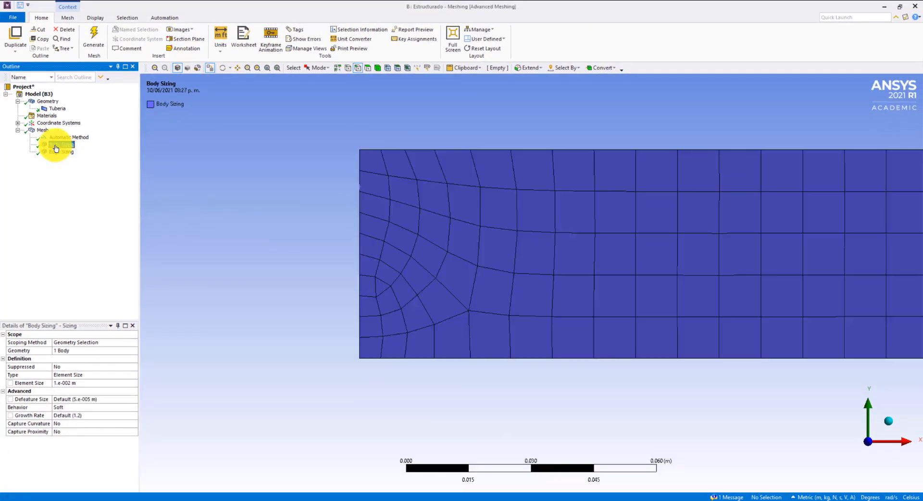
right_click(56, 146)
left_click(105, 260)
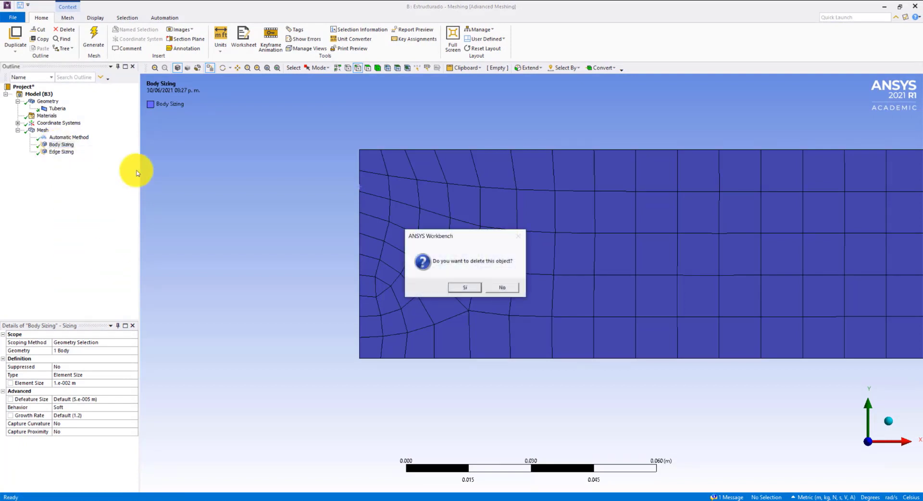
left_click(466, 288)
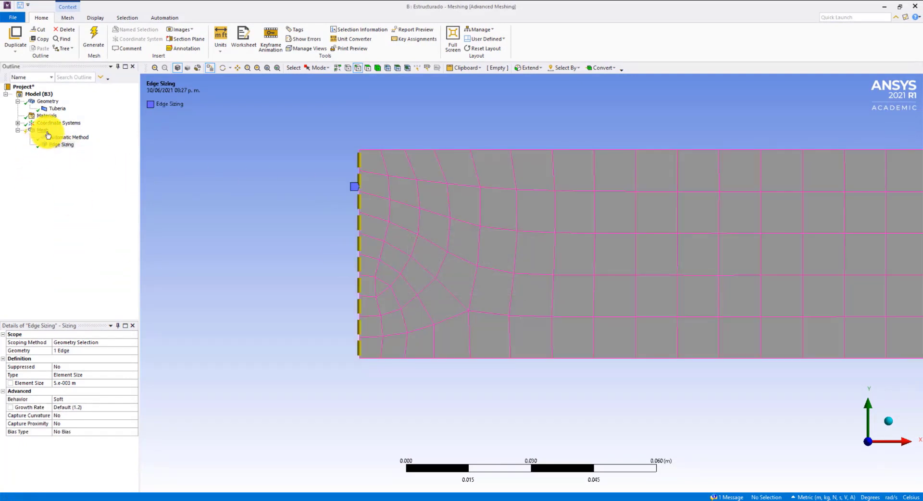
Insert a face meshing control under the mesh and scope it to the pipe face
left_click(44, 131)
right_click(45, 131)
mouse_move(53, 135)
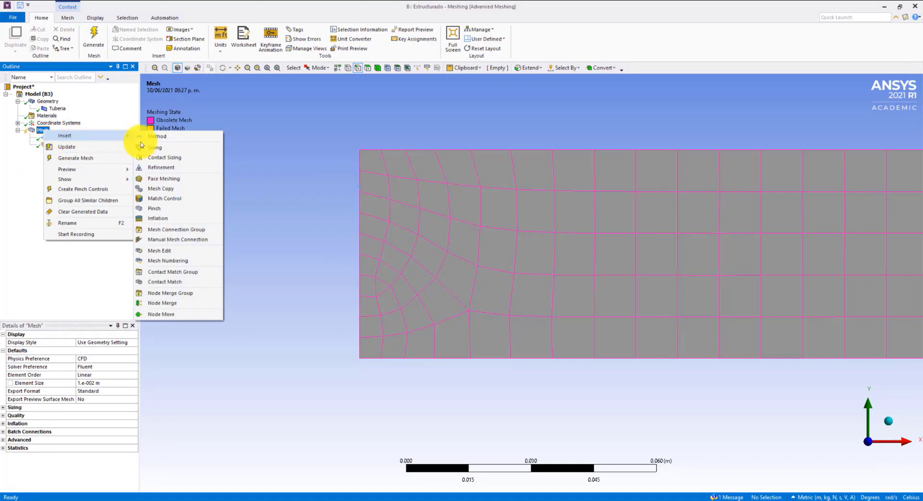
left_click(188, 180)
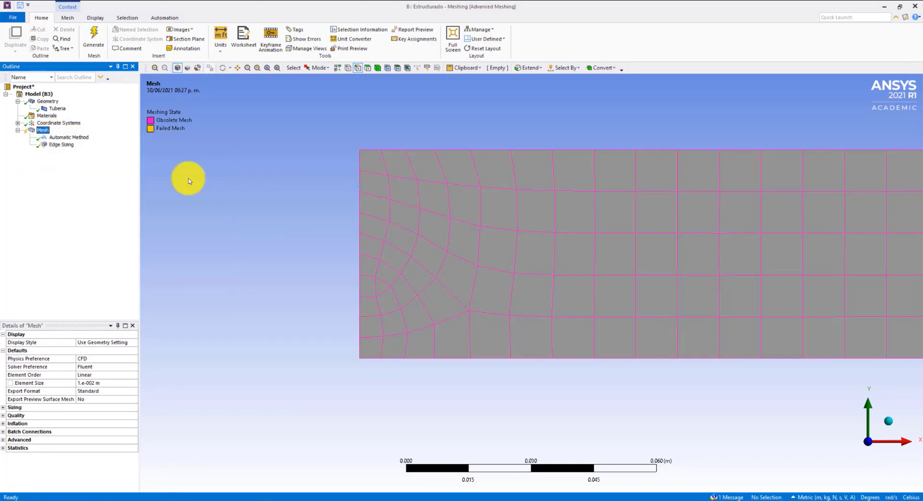
left_click(437, 213)
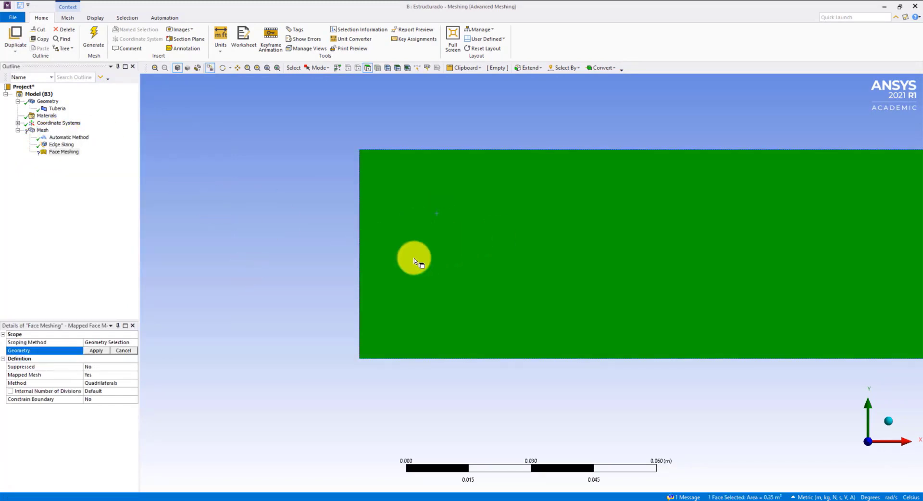
left_click(98, 355)
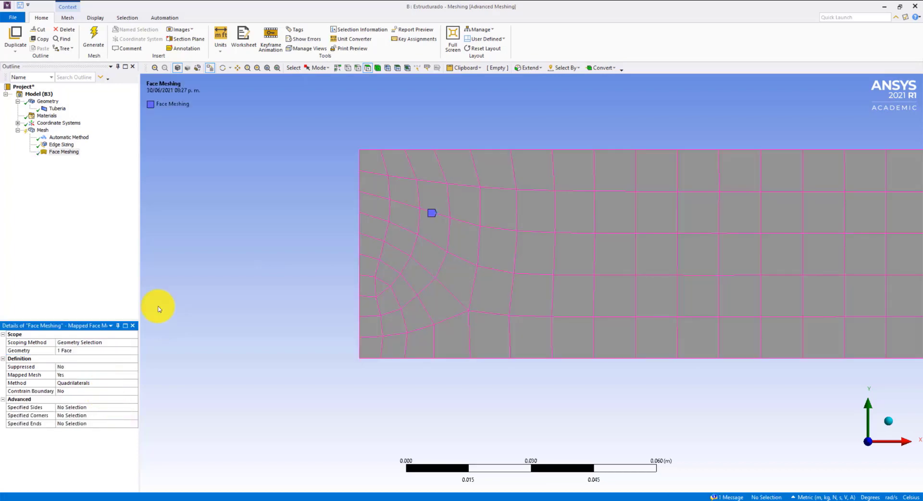
Regenerate the mesh with the face meshing control and inspect the elements at the pipe's start
left_click(102, 35)
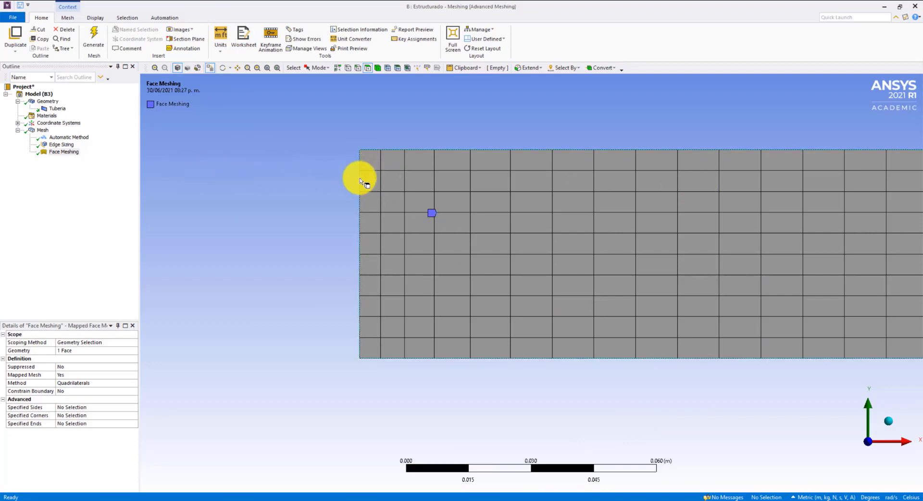
scroll(303, 217, "down", 10)
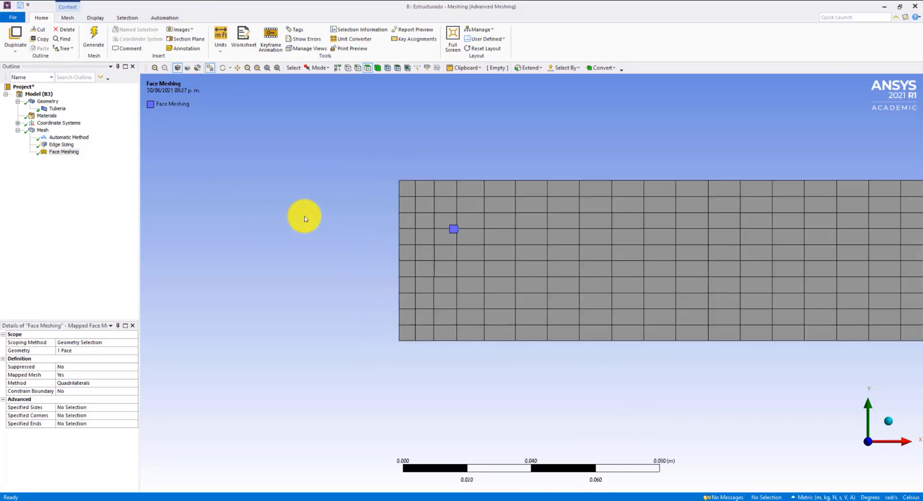
scroll(561, 249, "up", 5)
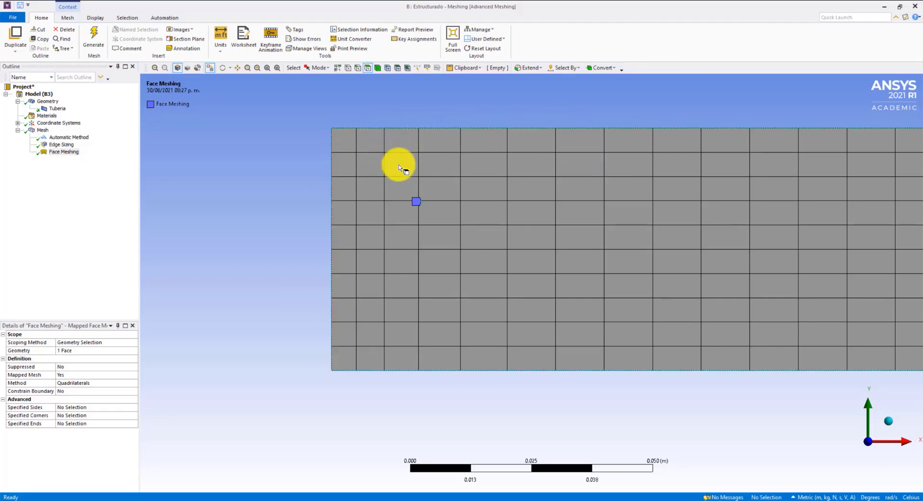
scroll(399, 164, "down", 5)
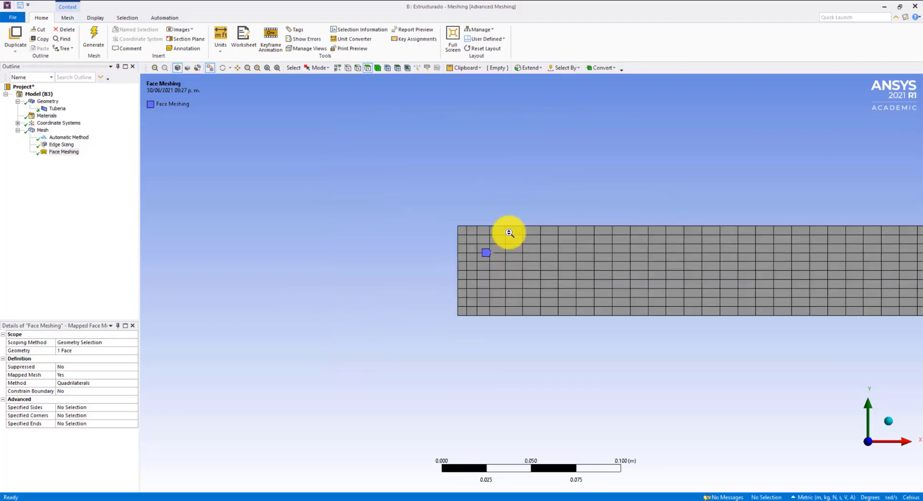
scroll(509, 232, "up", 3)
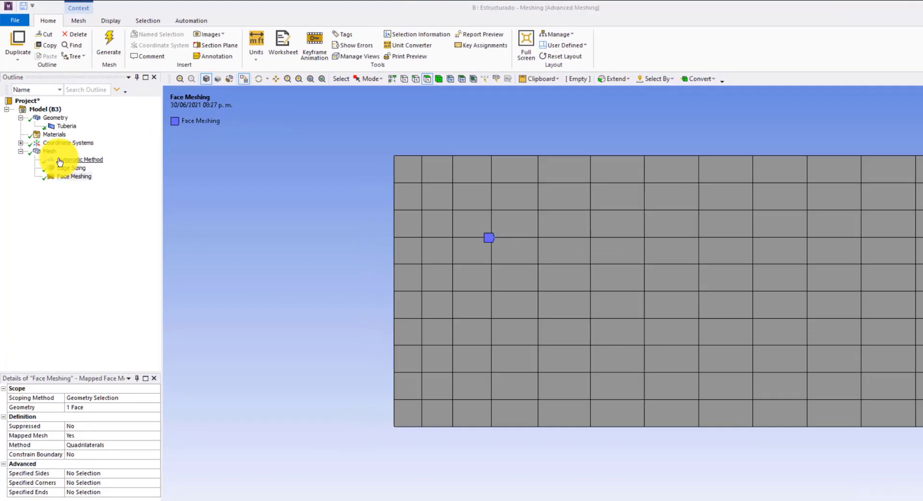
Insert another sizing control under the mesh and scope it to the pipe's two long horizontal edges
right_click(51, 152)
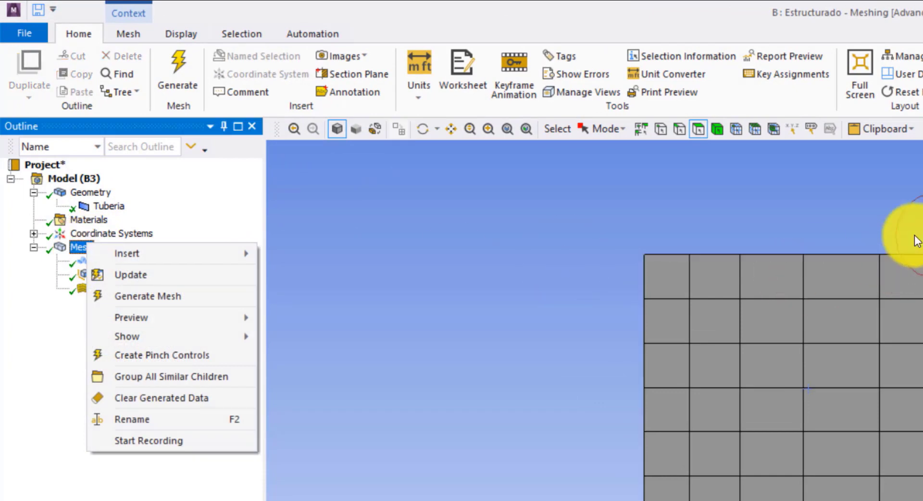
mouse_move(215, 260)
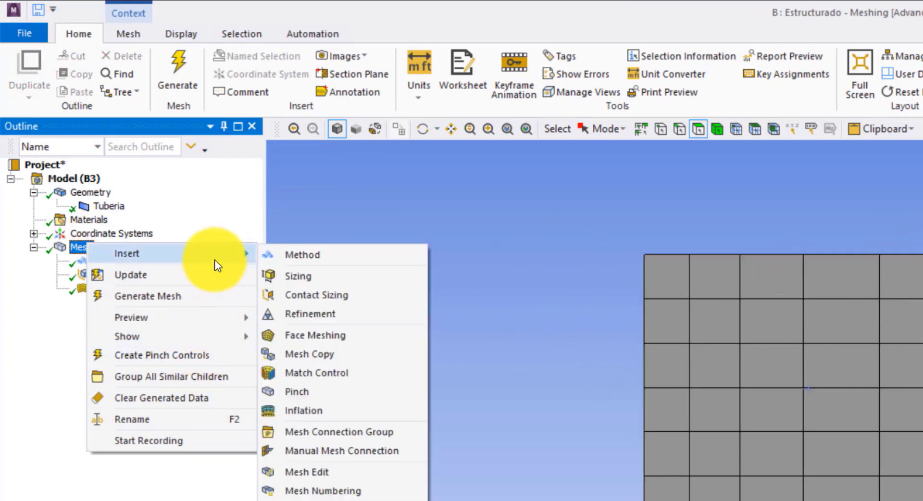
left_click(339, 275)
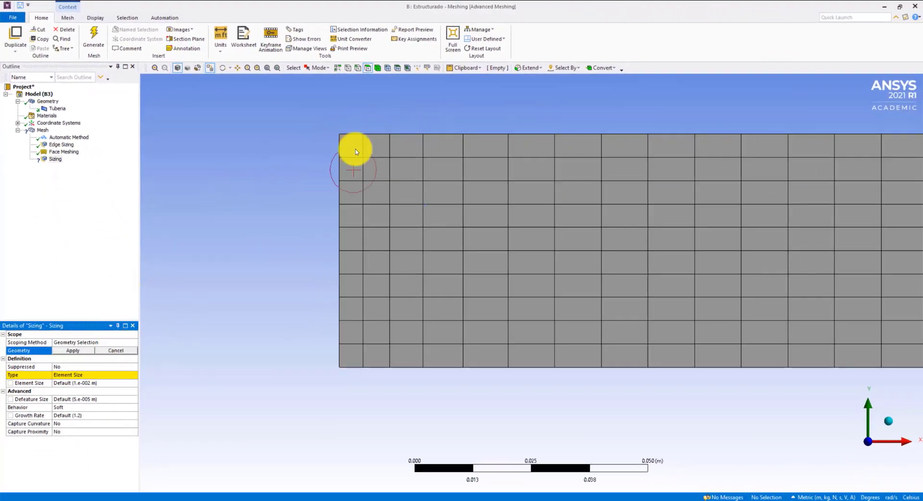
left_click(358, 68)
left_click(444, 135)
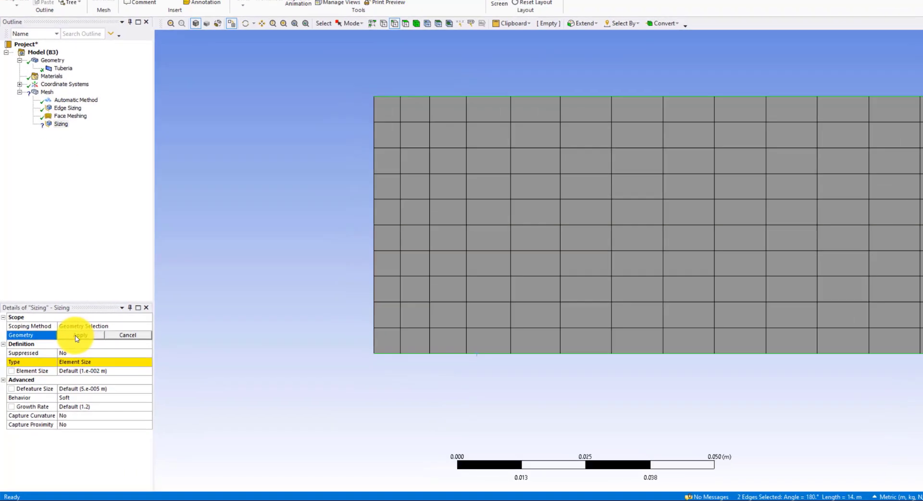
left_click(79, 351)
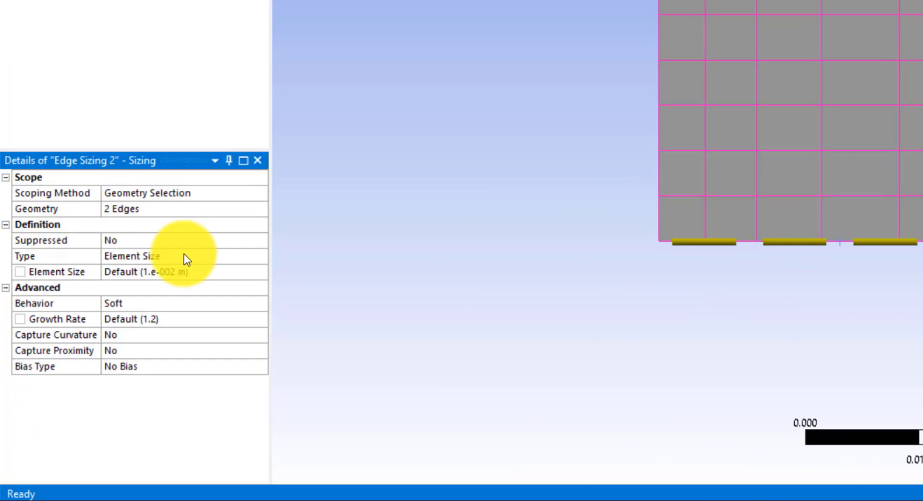
Define the sizing of the two long edges by Number of Divisions, with 1000 divisions
left_click(200, 254)
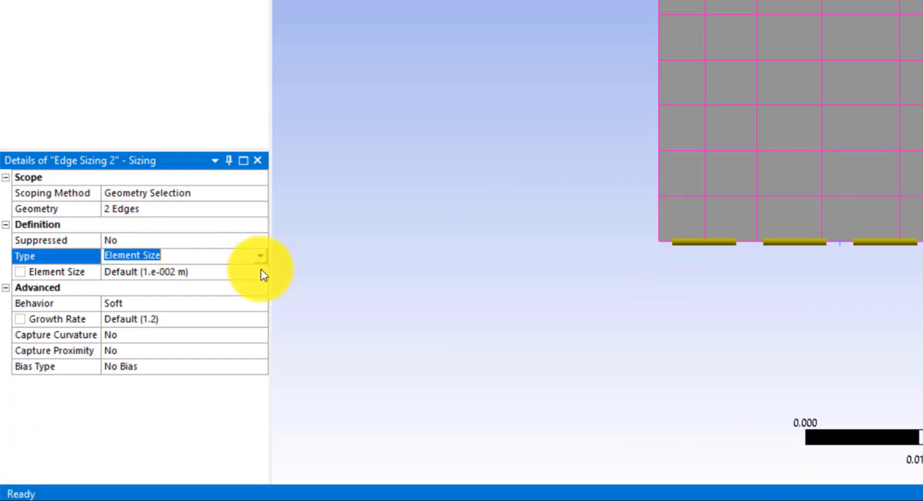
left_click(261, 255)
left_click(228, 281)
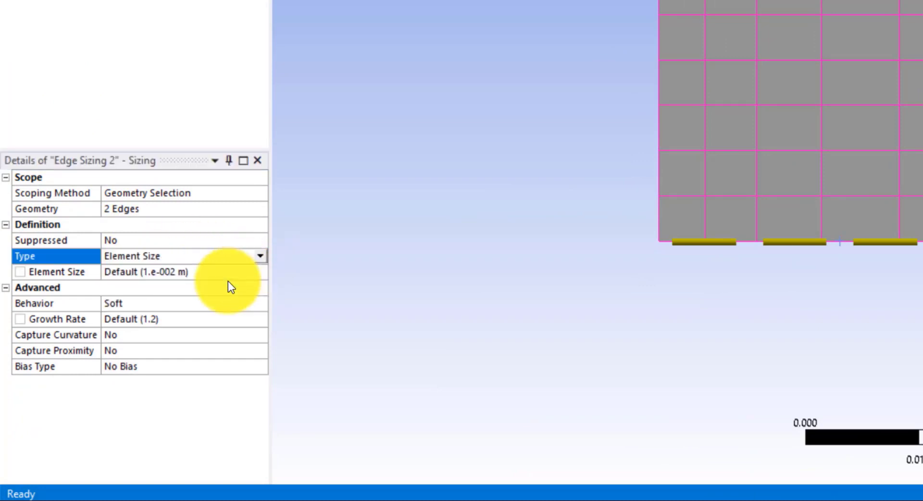
left_click(161, 272)
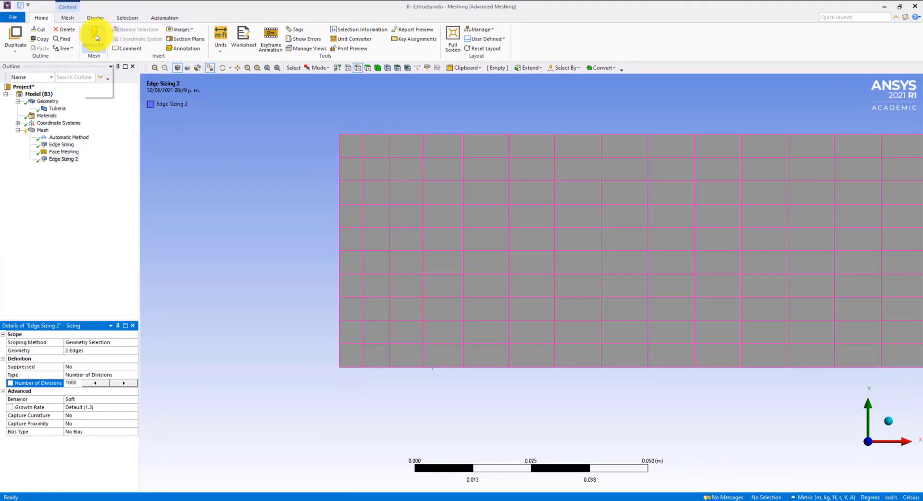
Regenerate the mesh with the long-edge divisions and inspect the elements at the pipe's start and along its length
left_click(94, 39)
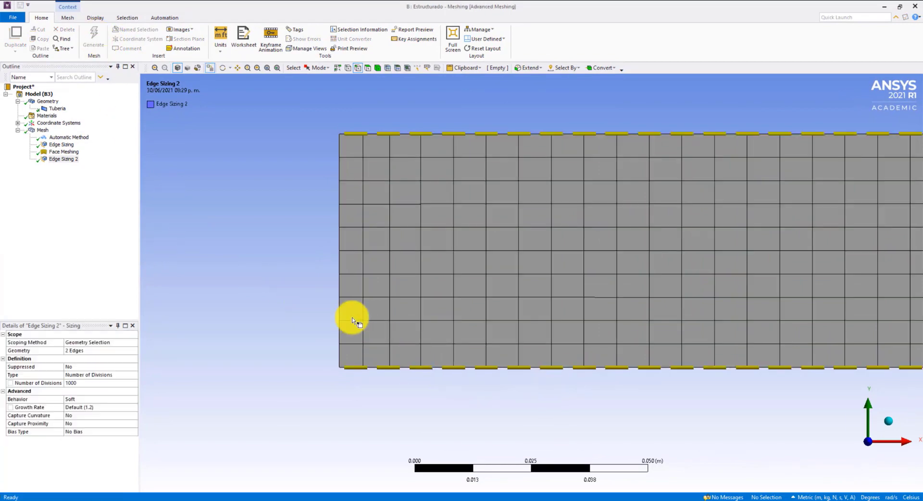
scroll(254, 243, "down", 5)
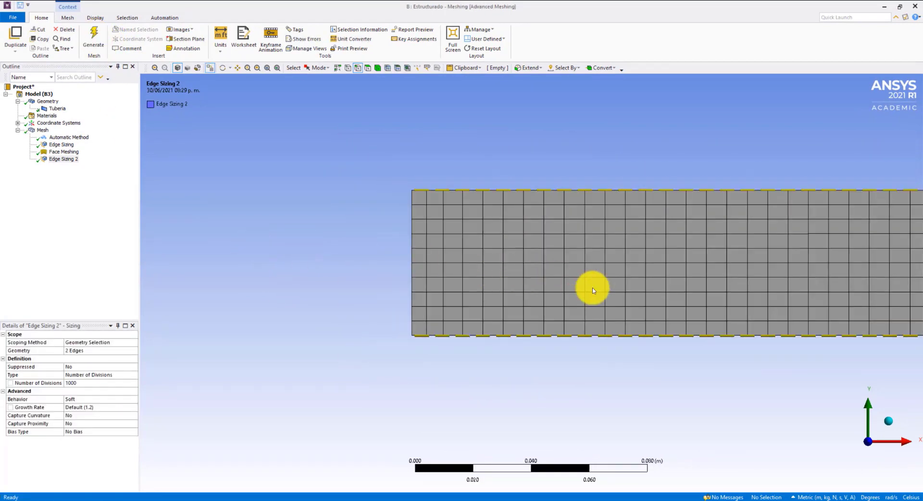
scroll(591, 289, "up", 5)
scroll(360, 338, "down", 10)
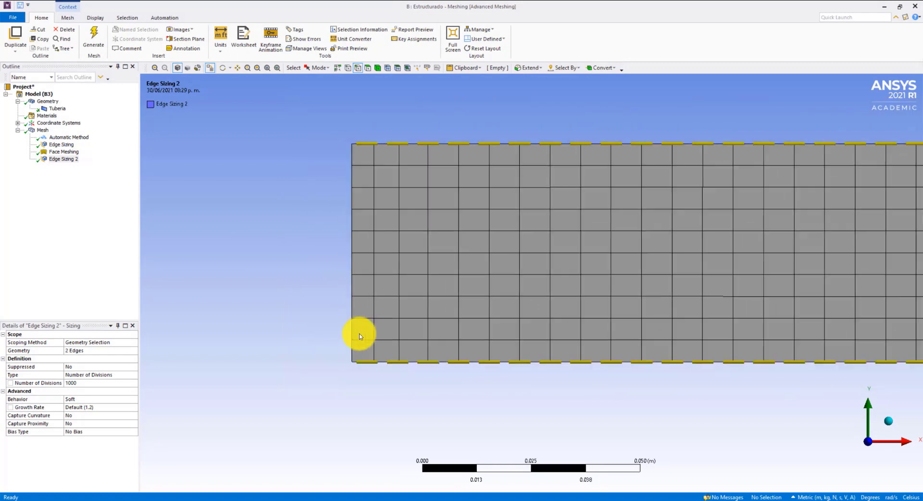
scroll(455, 306, "up", 6)
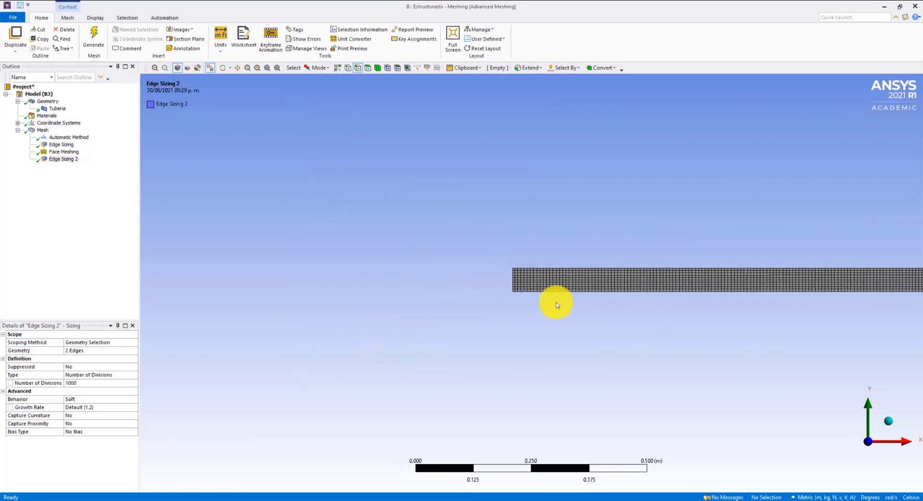
Set the element size of the edge sizing on the pipe's start edge to 0.001 m
scroll(491, 233, "up", 4)
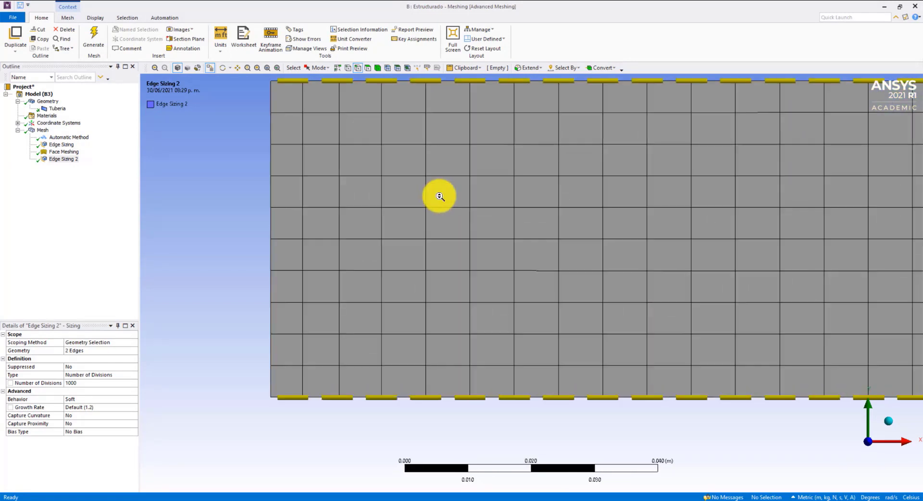
scroll(439, 196, "down", 2)
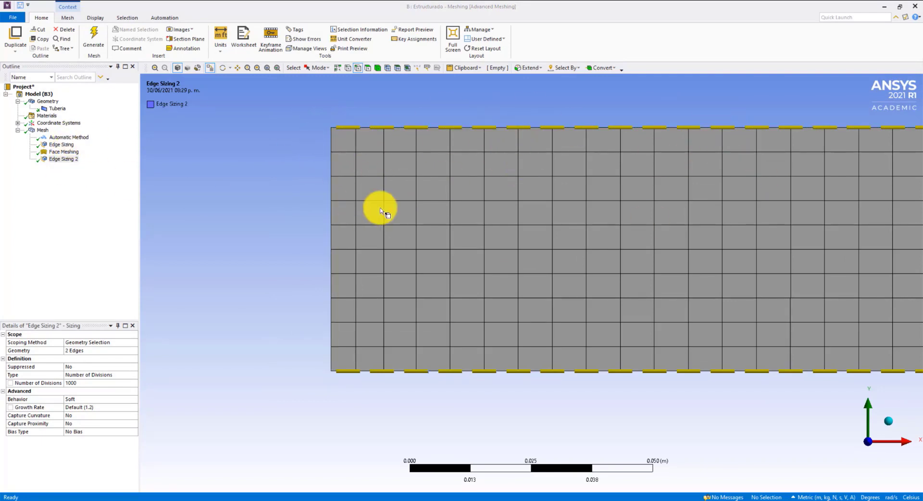
left_click(61, 144)
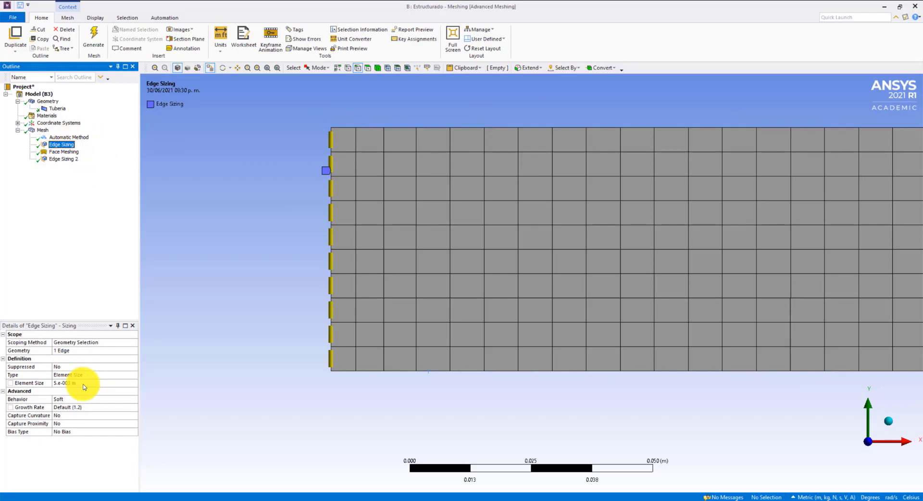
left_click(85, 383)
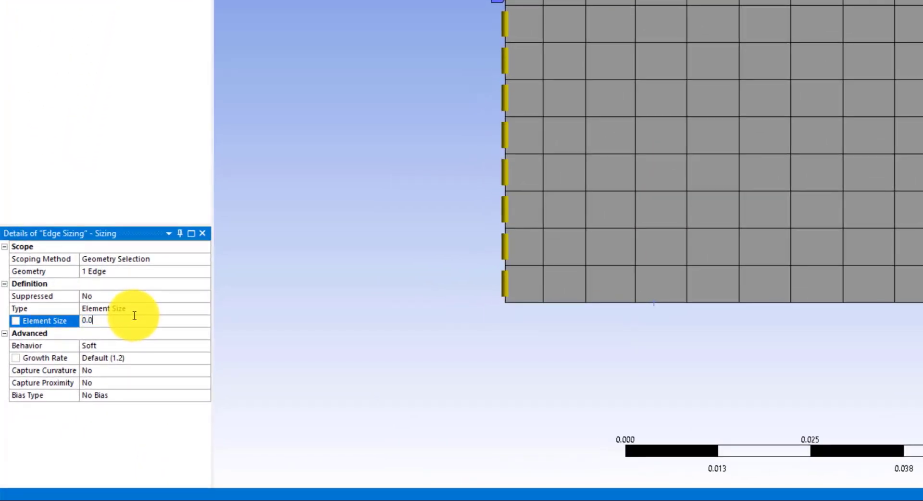
type("0.001")
key("Return")
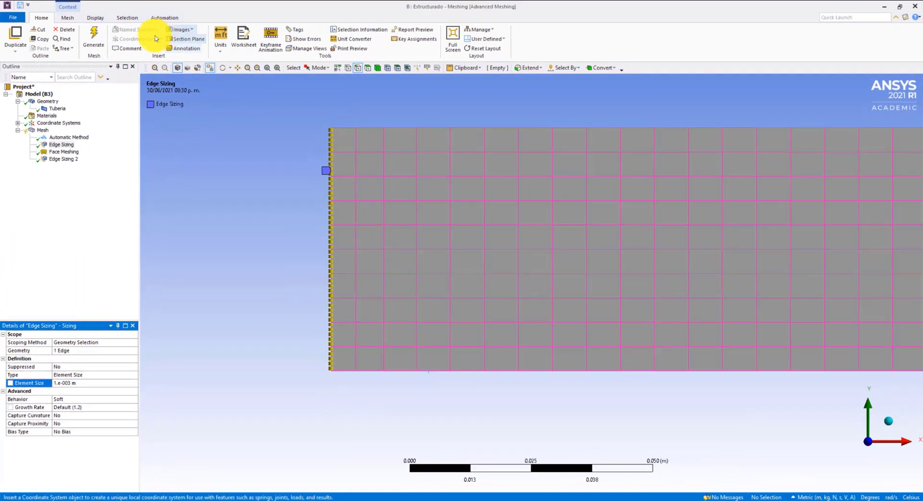
Regenerate the mesh with the finer start-edge sizing and inspect the elements near the pipe's start
left_click(93, 35)
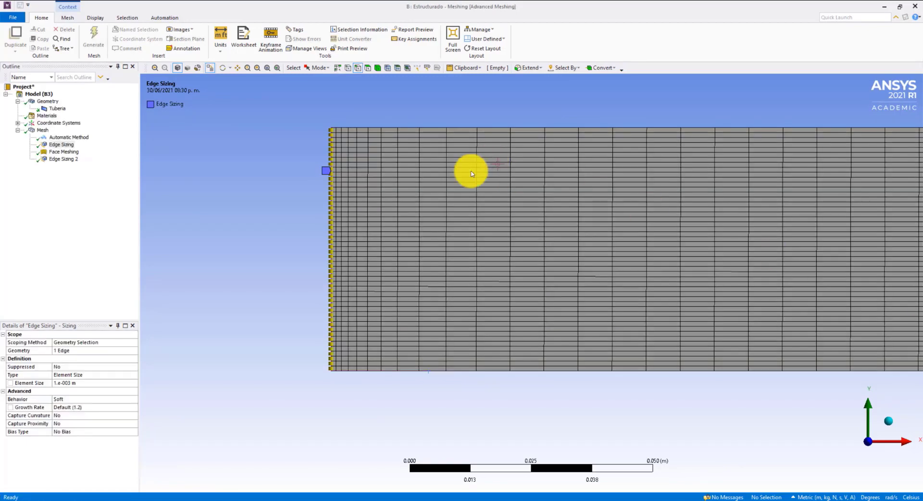
scroll(343, 151, "down", 3)
scroll(343, 151, "down", 3)
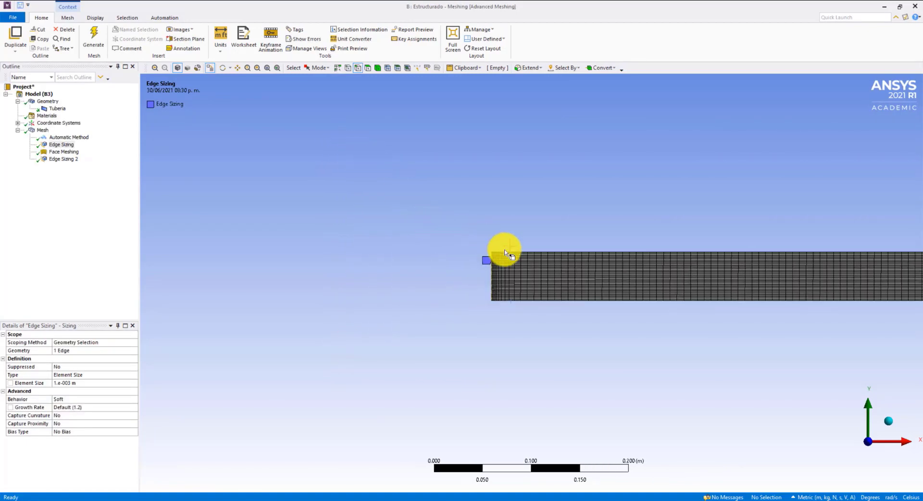
scroll(503, 250, "down", 2)
scroll(513, 257, "up", 7)
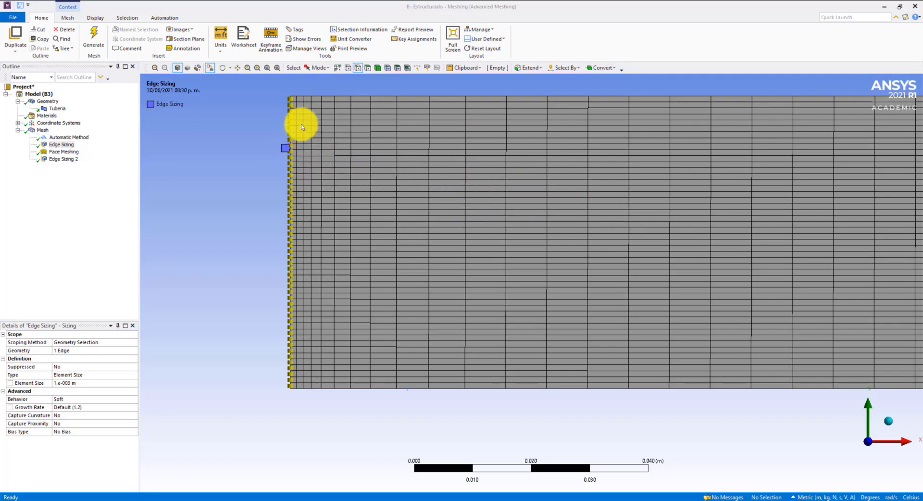
Set the behavior of the two long edges' sizing to Hard and regenerate the mesh
left_click(64, 159)
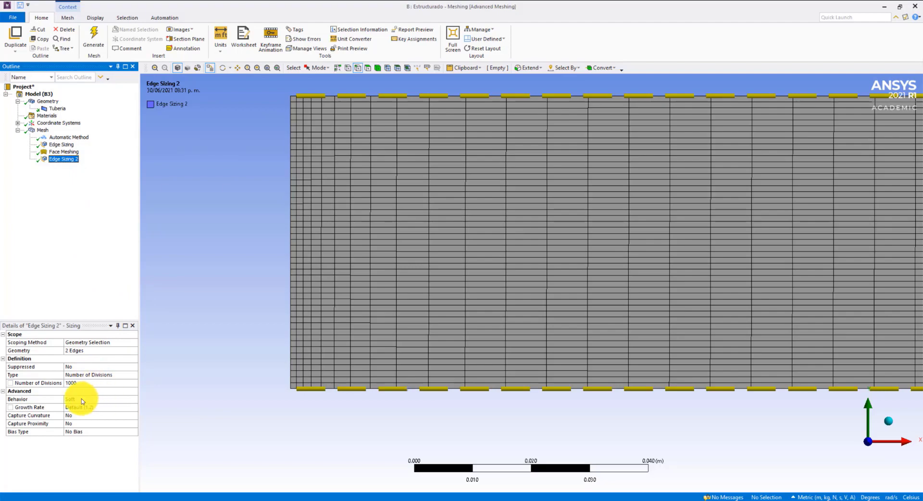
left_click(130, 399)
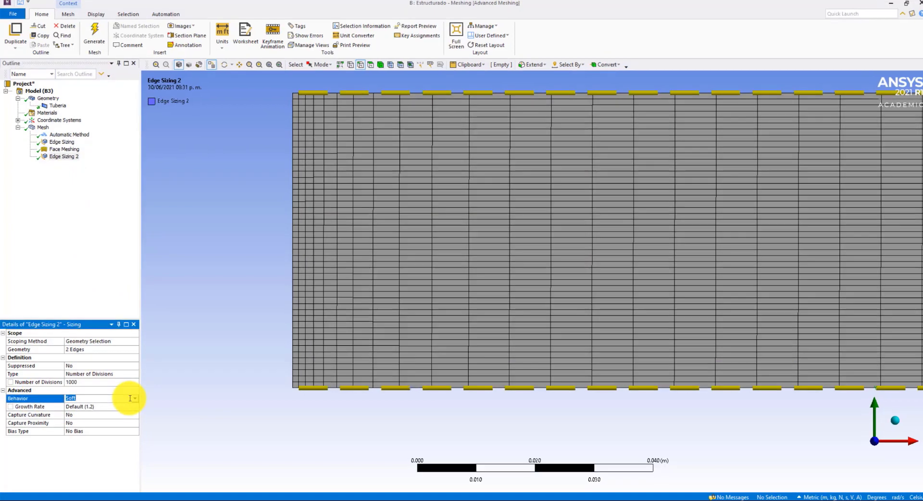
left_click(135, 400)
left_click(112, 413)
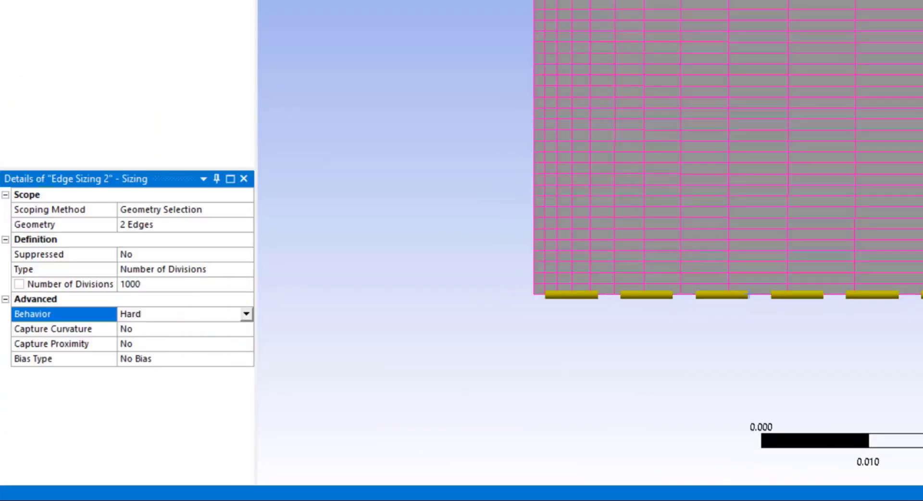
left_click(94, 37)
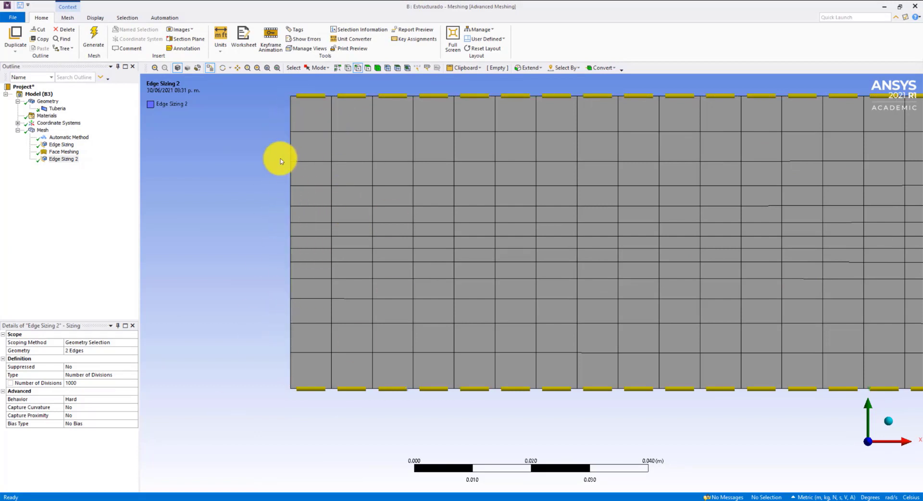
Set the behavior of the start edge's sizing to Hard, and regenerate and inspect the mesh
left_click(62, 144)
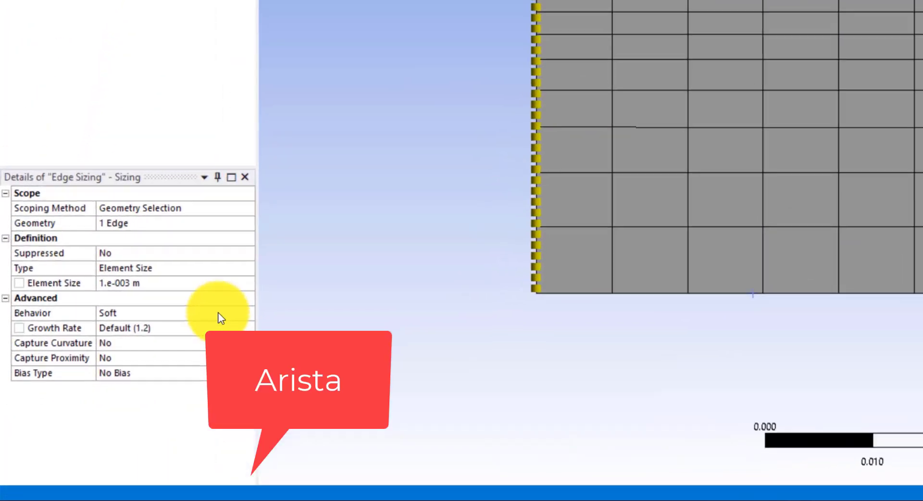
left_click(130, 401)
left_click(266, 299)
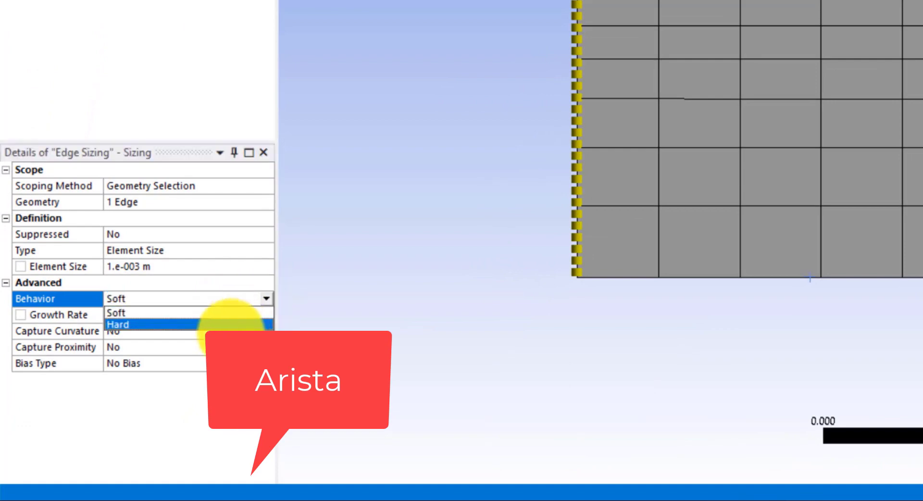
left_click(234, 329)
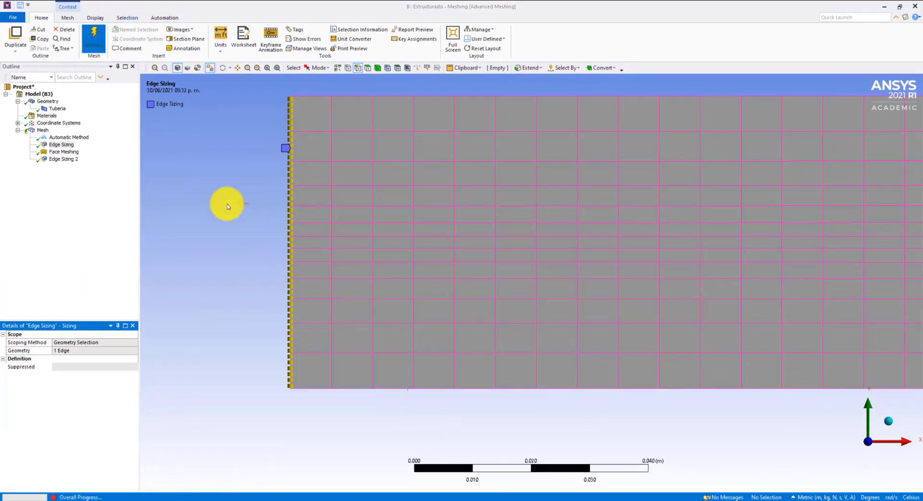
scroll(238, 184, "down", 5)
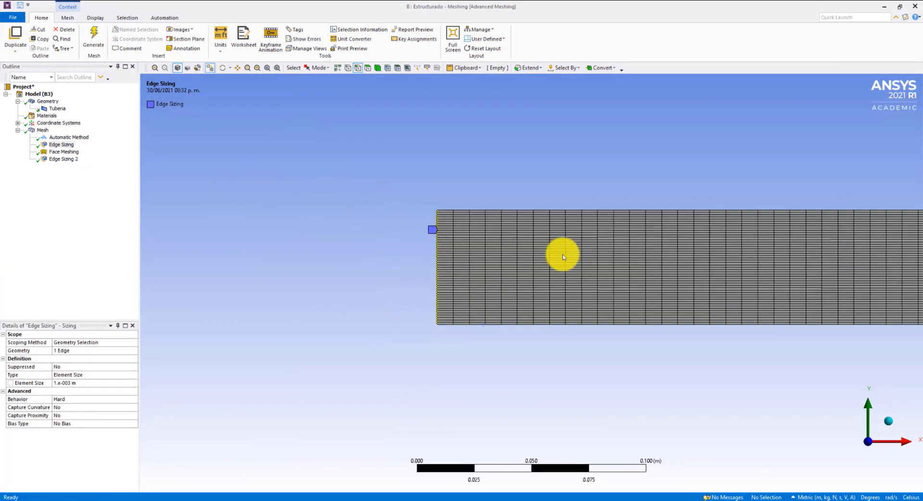
scroll(392, 187, "up", 5)
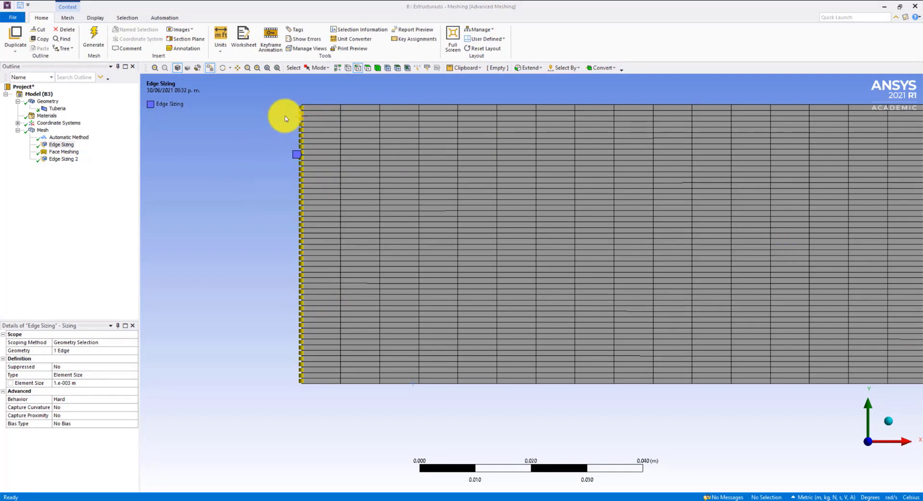
Give the start edge's sizing the short-to-long bias type with a bias factor of 10
left_click(57, 145)
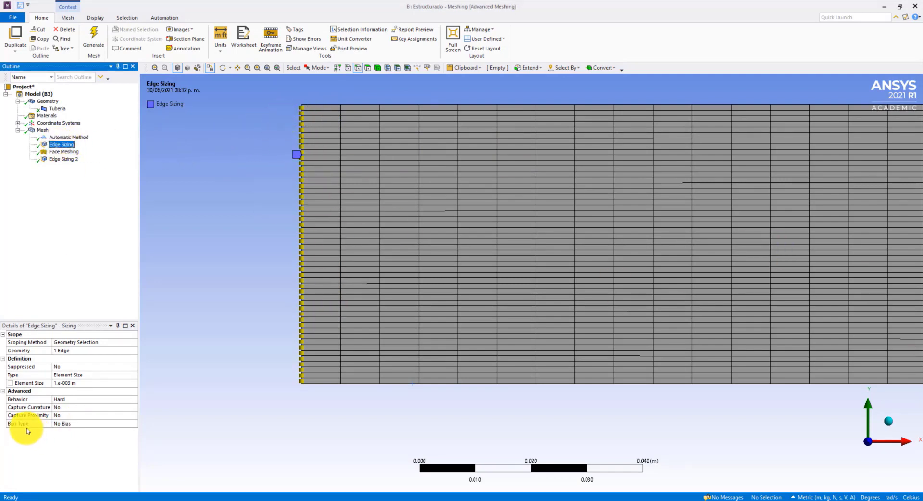
left_click(84, 424)
left_click(133, 423)
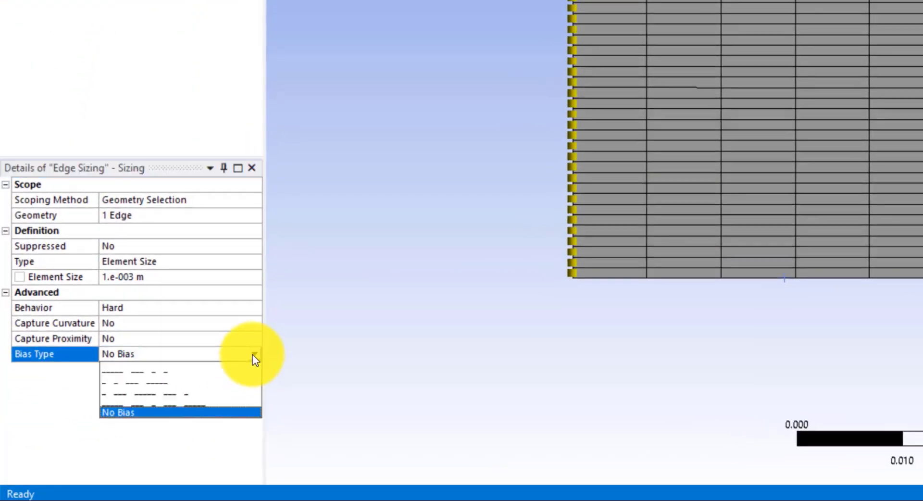
left_click(213, 383)
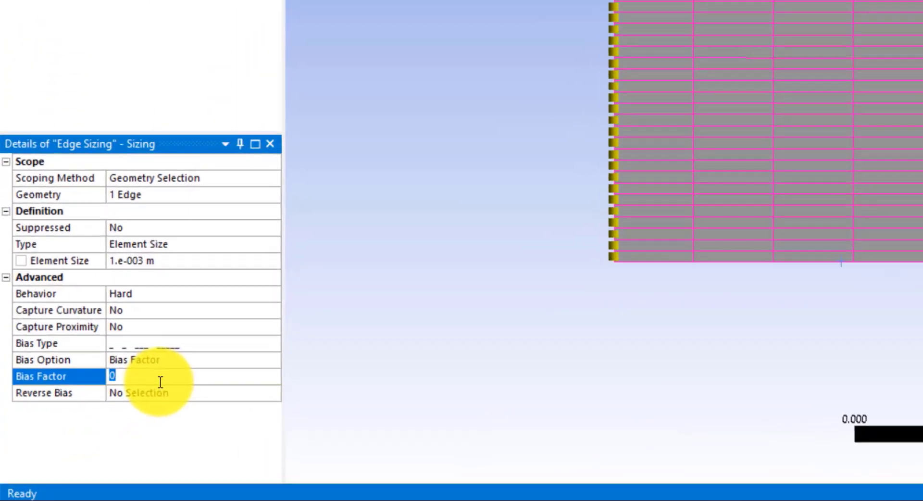
type("1")
type("10")
key("Return")
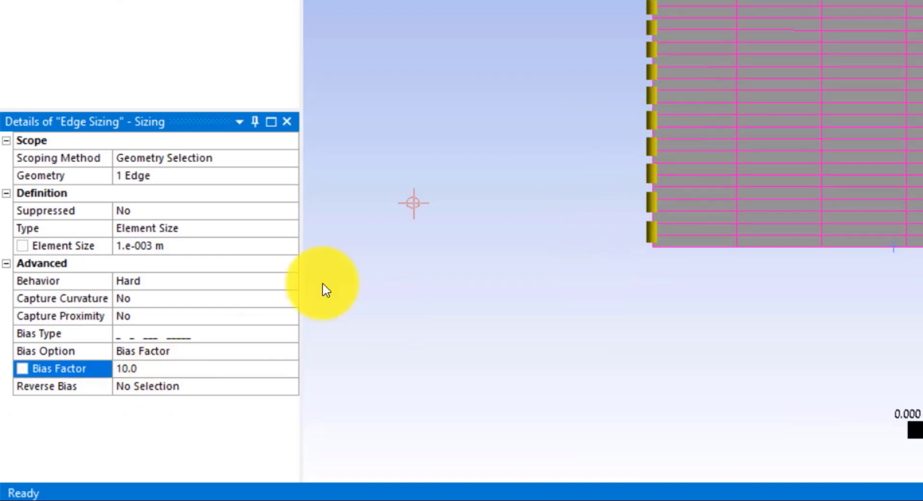
Set the start edge's bias factor to 4 and regenerate the mesh
left_click(206, 369)
type("4")
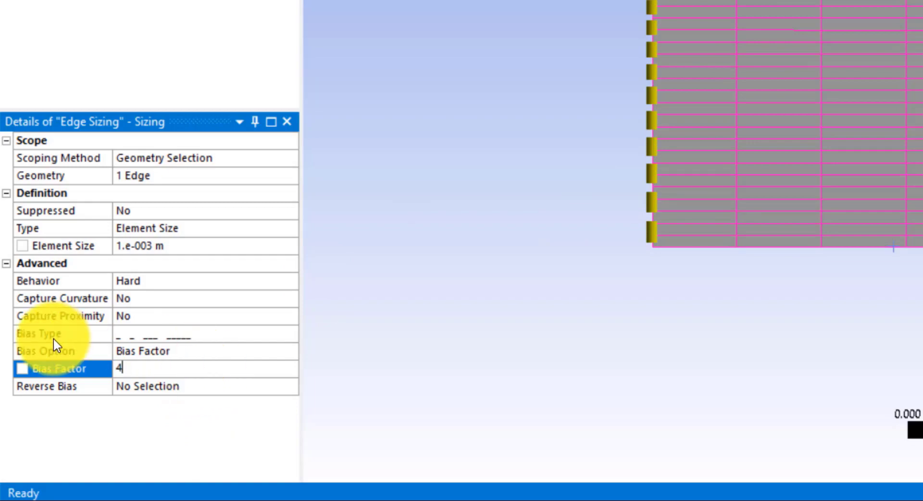
key("Return")
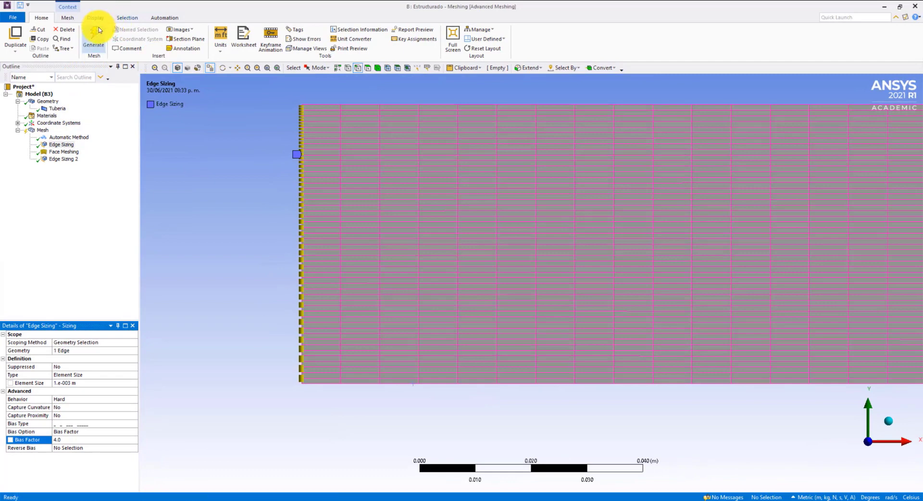
left_click(95, 31)
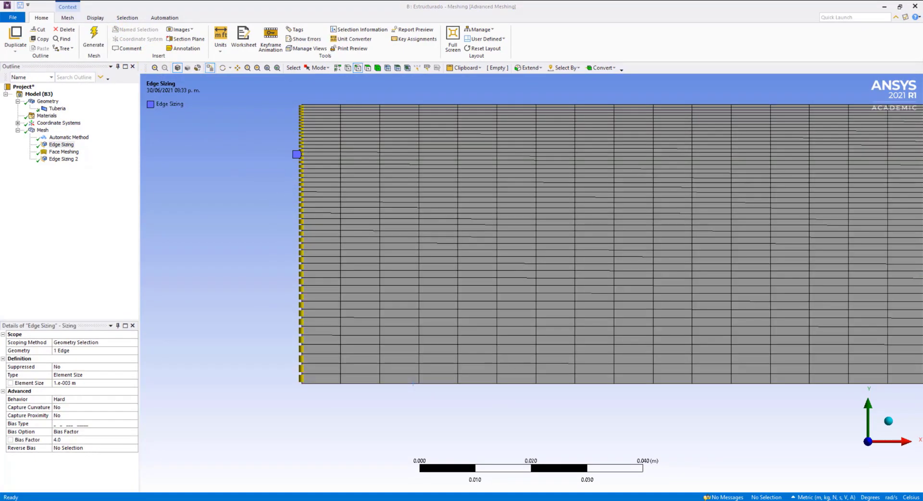
scroll(279, 189, "down", 5)
scroll(550, 255, "down", 8)
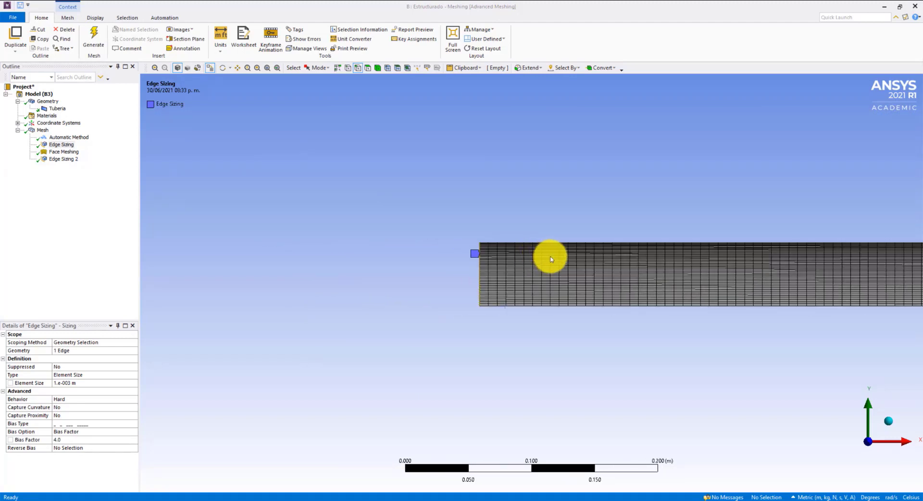
scroll(579, 270, "up", 8)
scroll(571, 258, "up", 5)
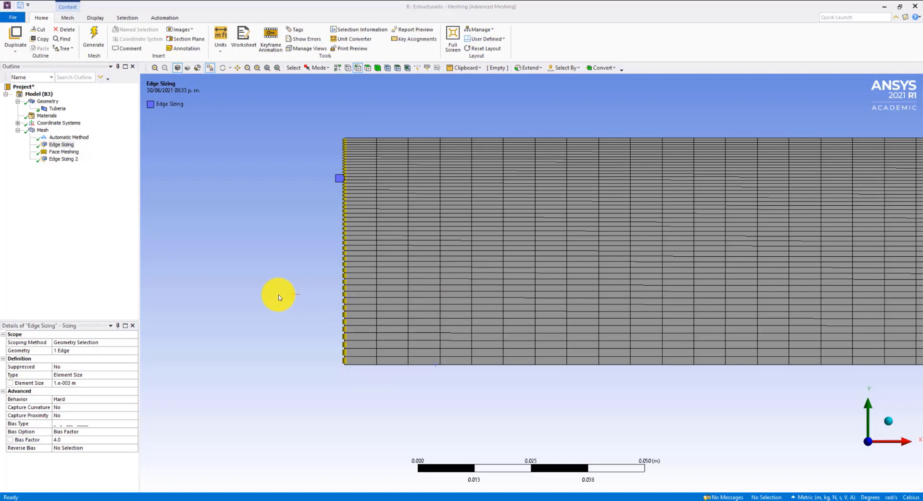
Insert a further sizing control under the mesh and scope it to the vertical edge at the pipe's far end
scroll(279, 296, "down", 10)
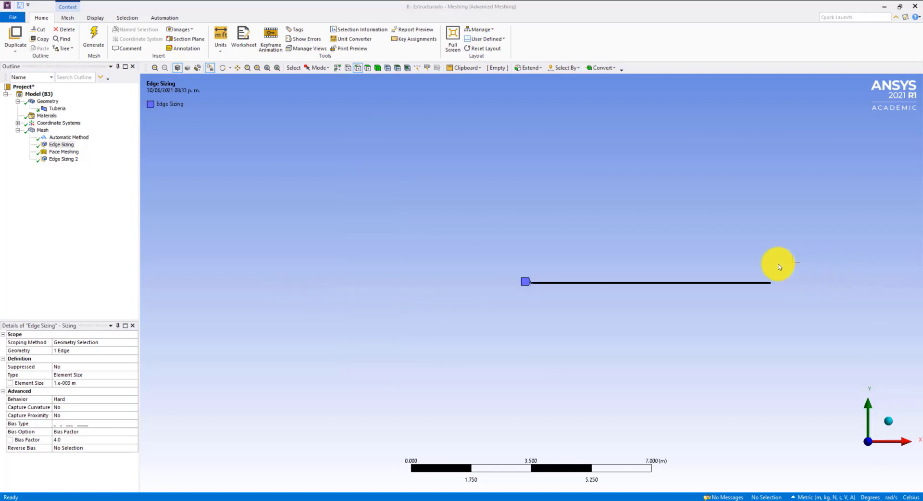
scroll(755, 308, "up", 5)
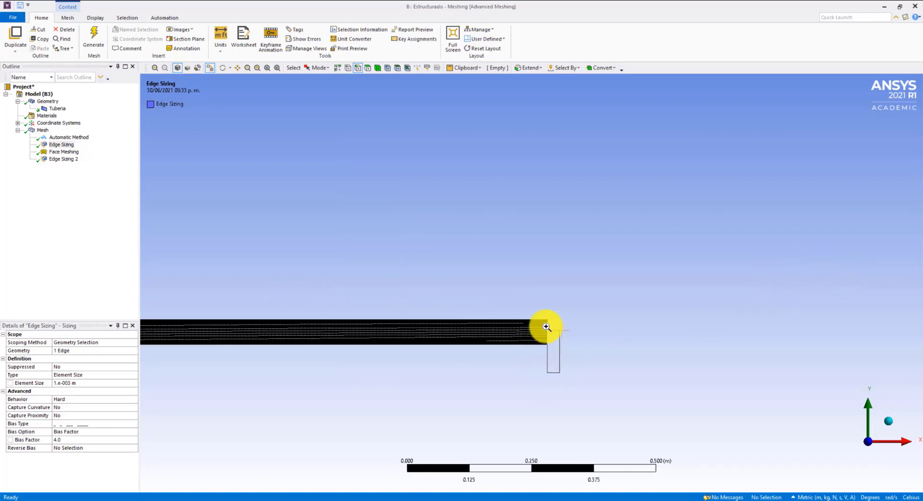
scroll(546, 327, "up", 4)
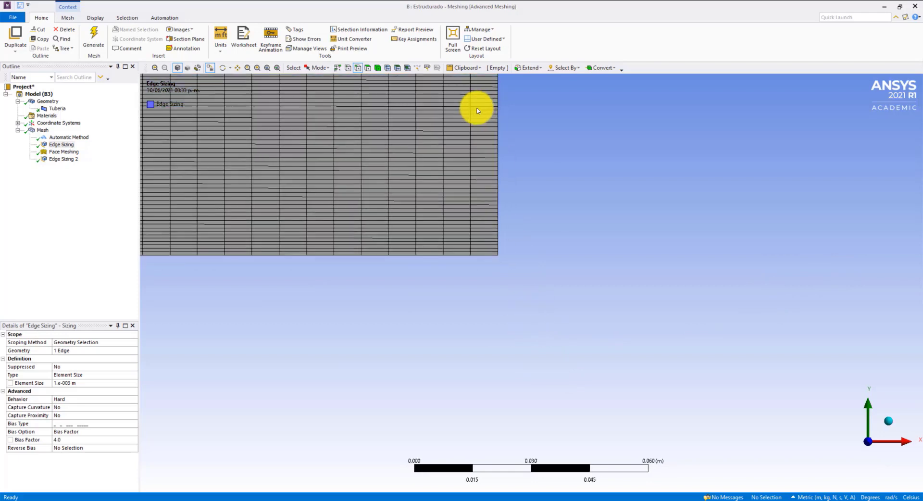
scroll(488, 196, "down", 2)
right_click_drag(521, 305, 403, 94)
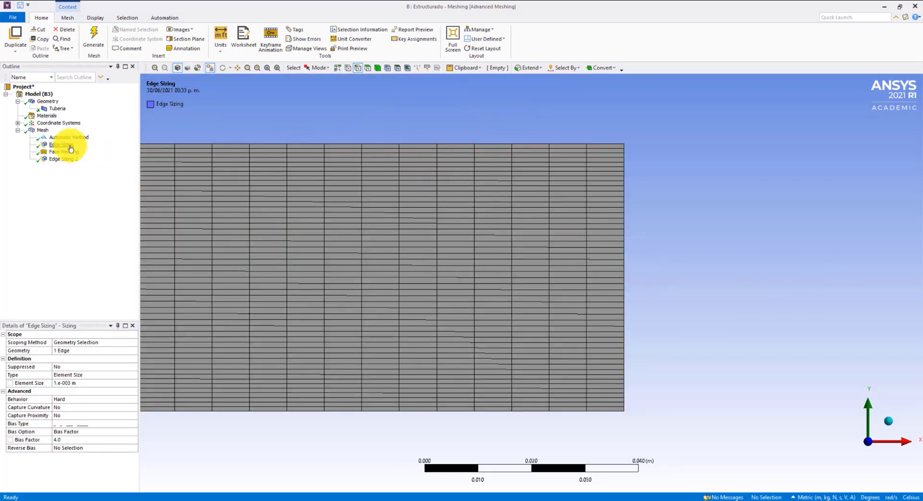
right_click(36, 134)
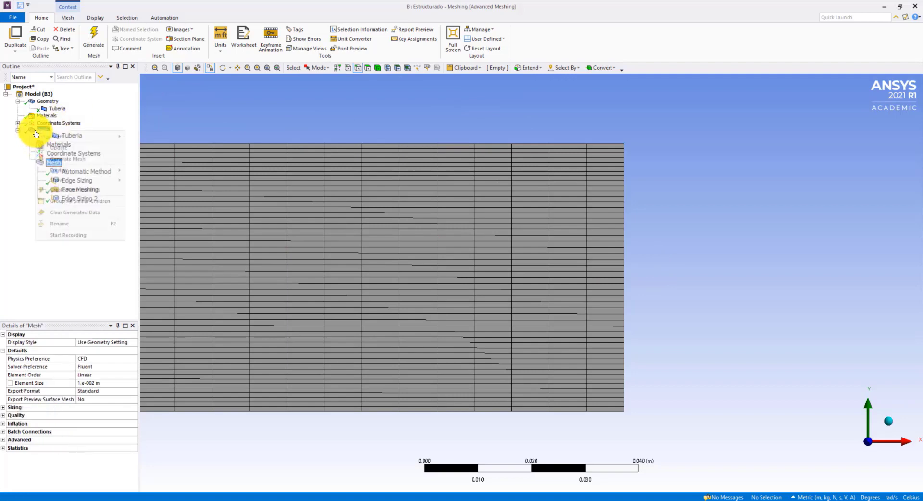
mouse_move(58, 140)
left_click(154, 154)
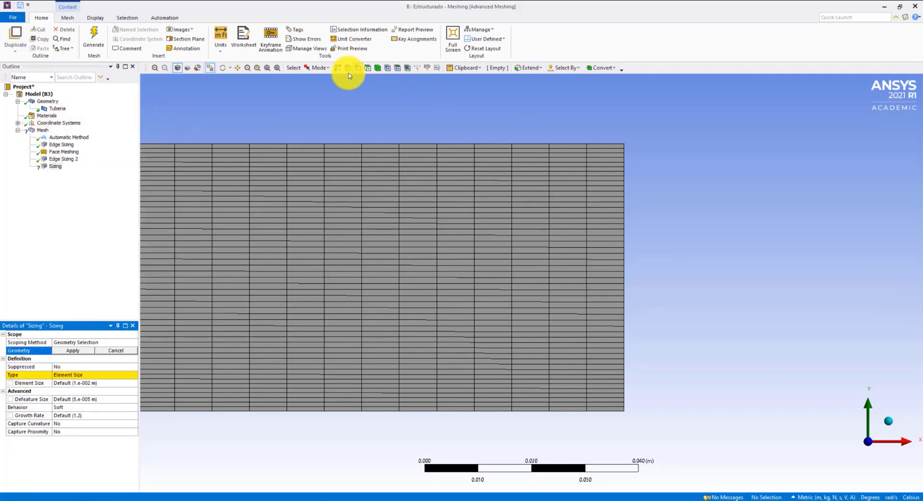
left_click(624, 250)
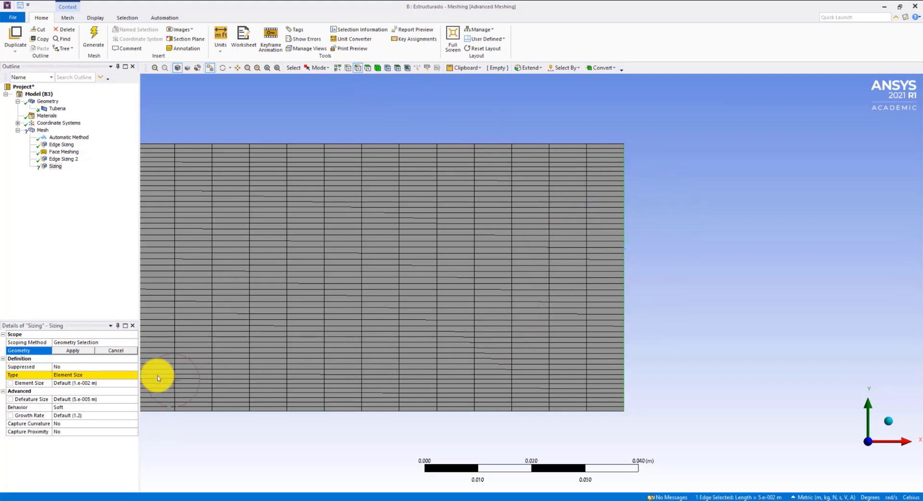
left_click(76, 352)
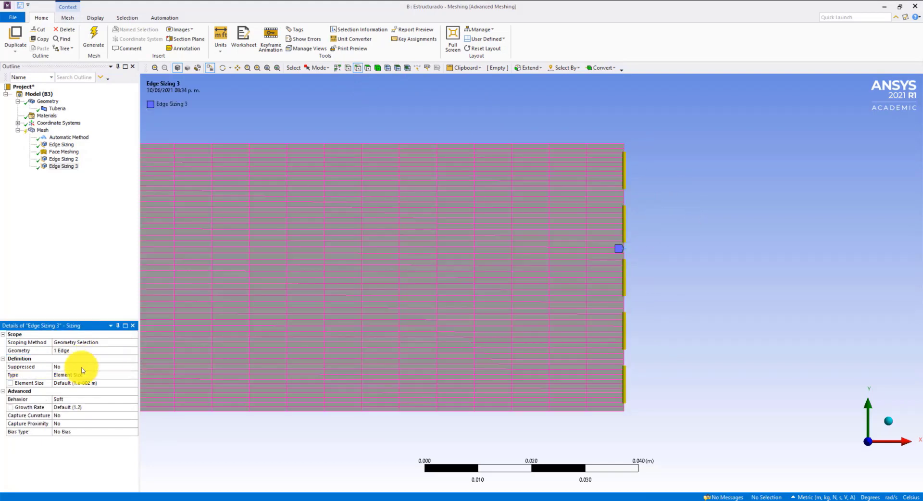
Set the far-end edge sizing to an element size of 0.001 m with Hard behavior
left_click(132, 376)
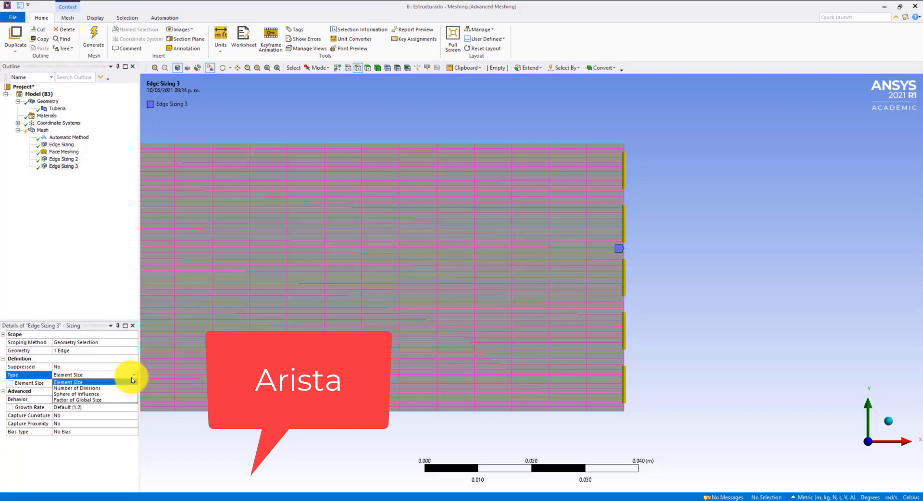
left_click(114, 382)
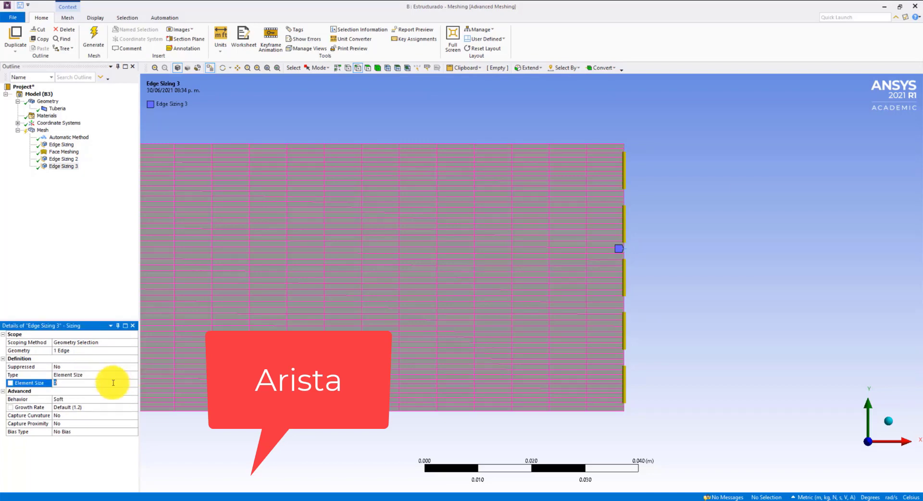
type("0.001")
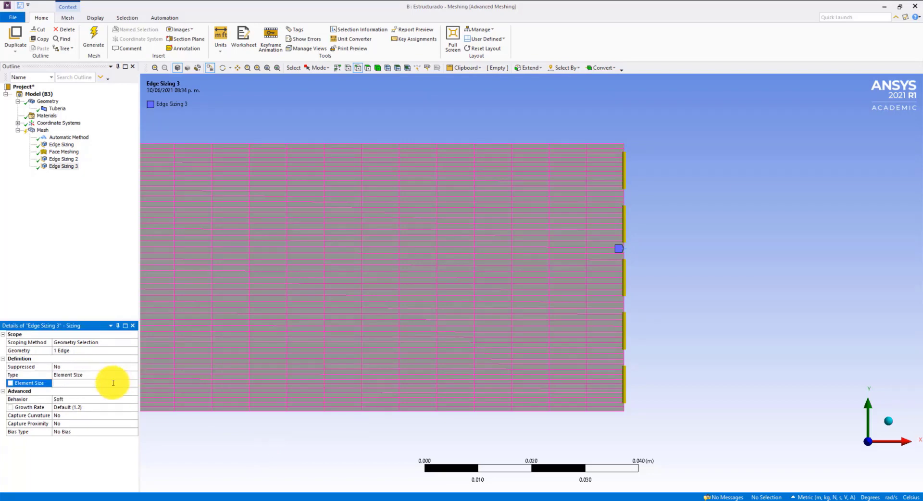
key("Return")
left_click(136, 404)
left_click(135, 399)
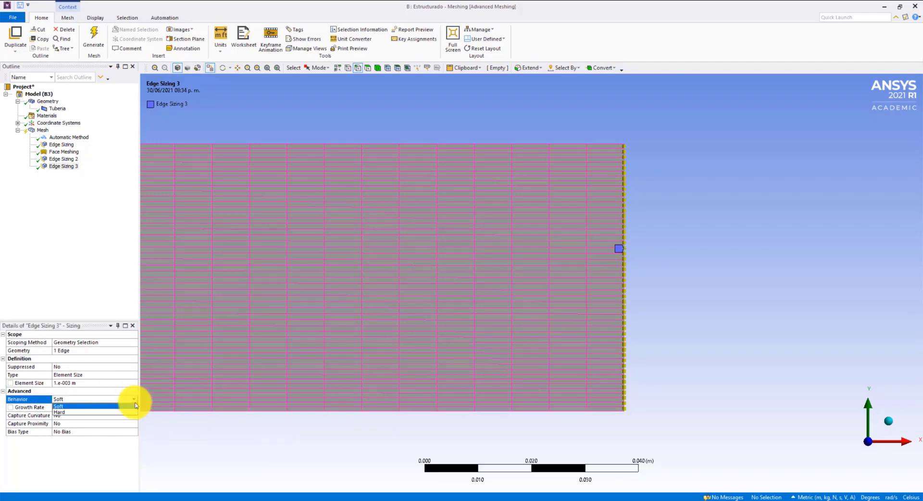
left_click(120, 414)
Give the far-end edge sizing the short-to-long bias type with a bias factor of 4
left_click(122, 423)
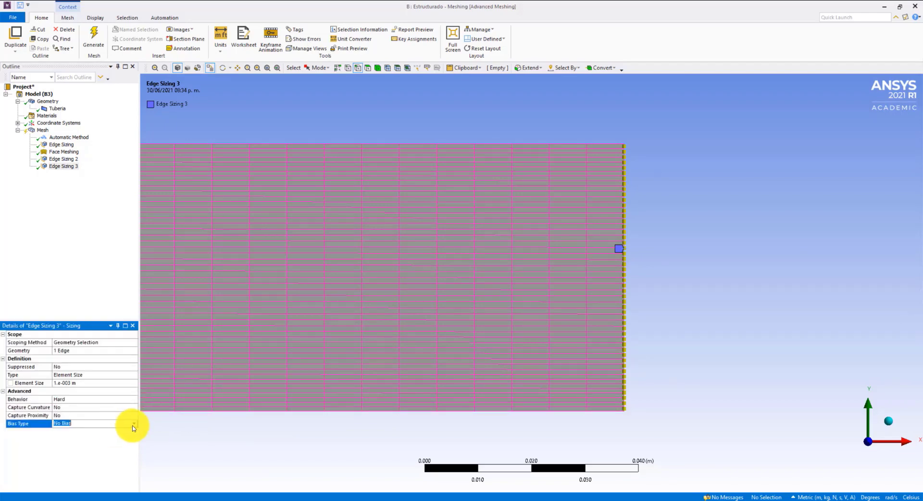
left_click(134, 423)
left_click(122, 436)
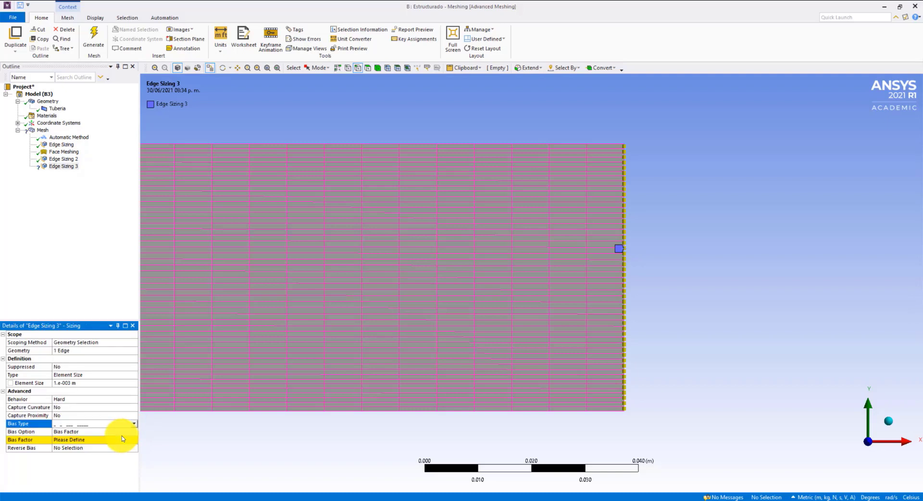
left_click(119, 440)
type("4")
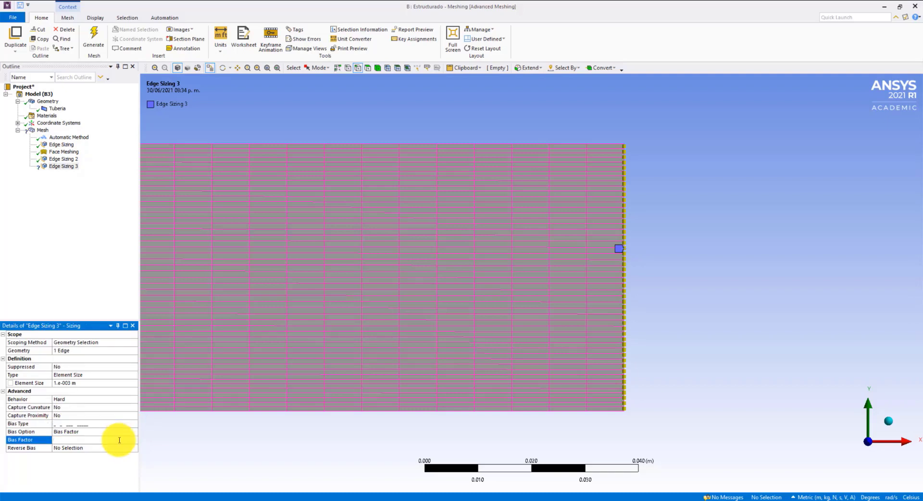
key("Return")
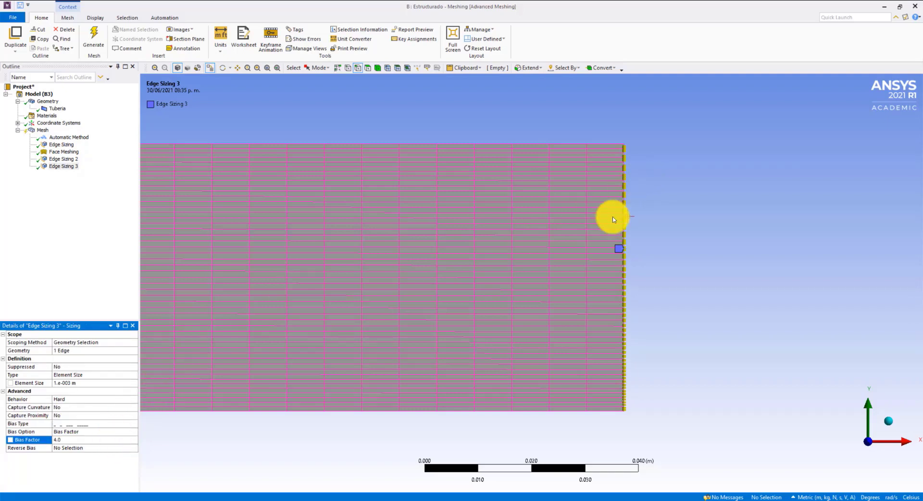
Switch the far-end edge sizing to the long-to-short bias type and regenerate the mesh
left_click(131, 425)
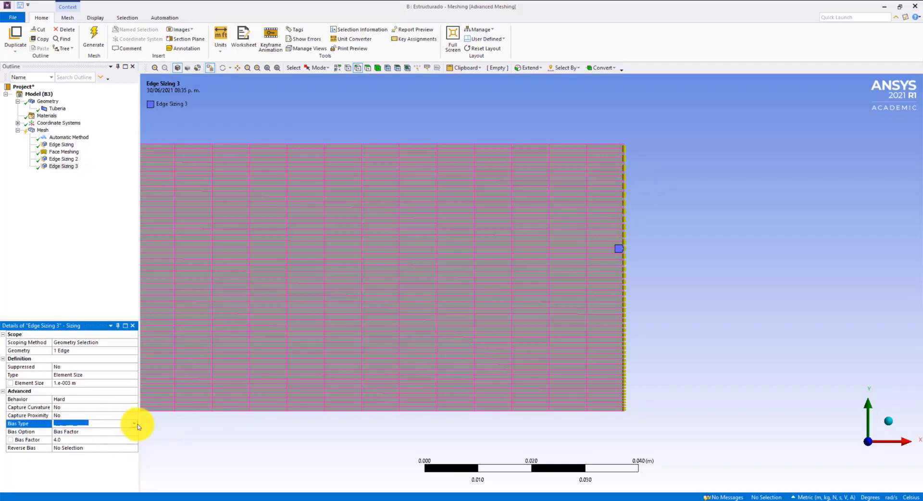
left_click(134, 423)
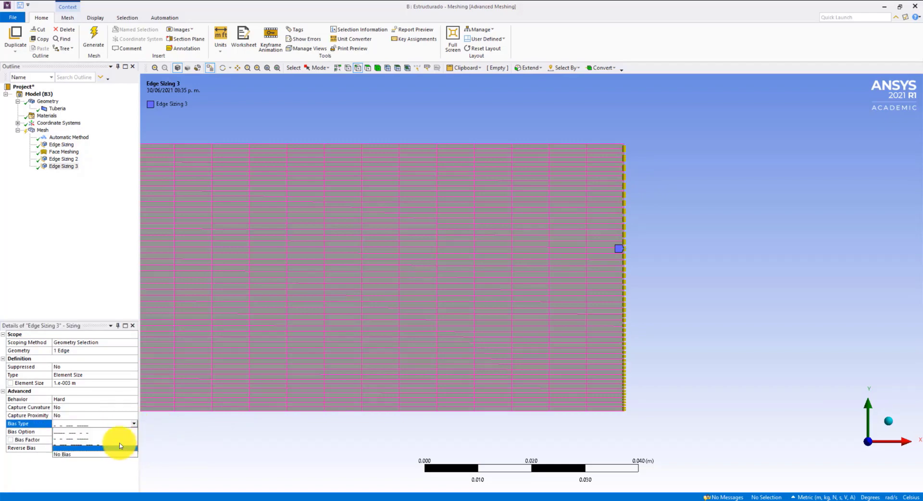
left_click(115, 433)
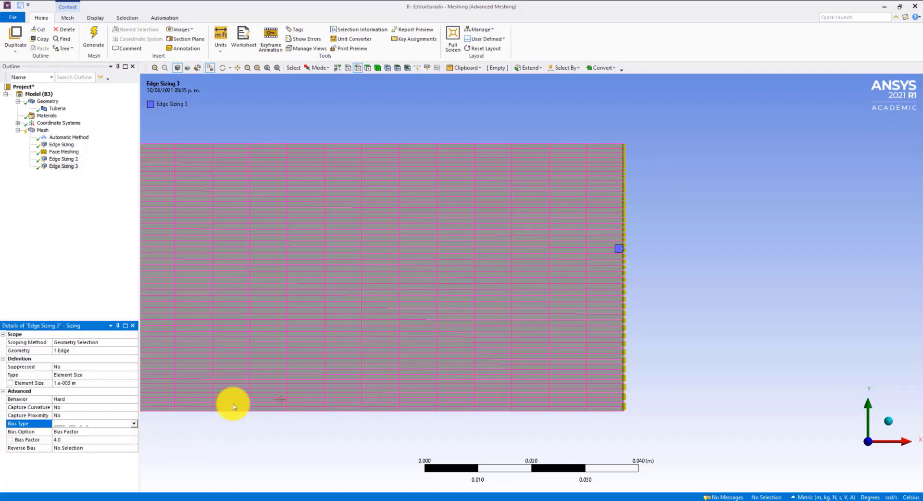
left_click(96, 35)
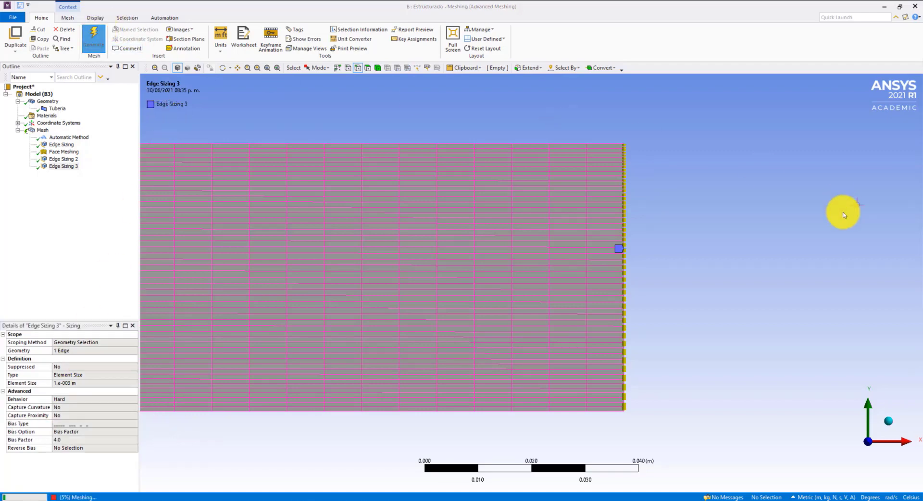
Inspect the regenerated mesh along the pipe, checking the element distribution up close at the pipe's start
left_click(473, 248)
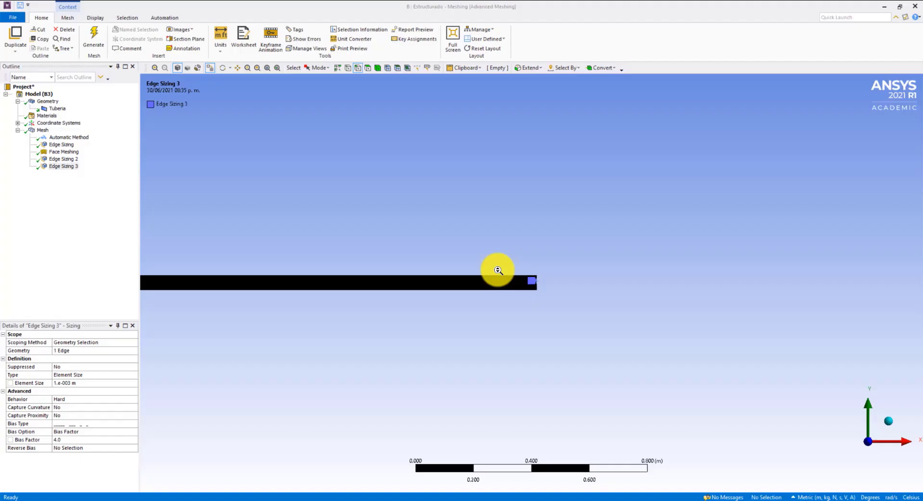
scroll(495, 269, "down", 3)
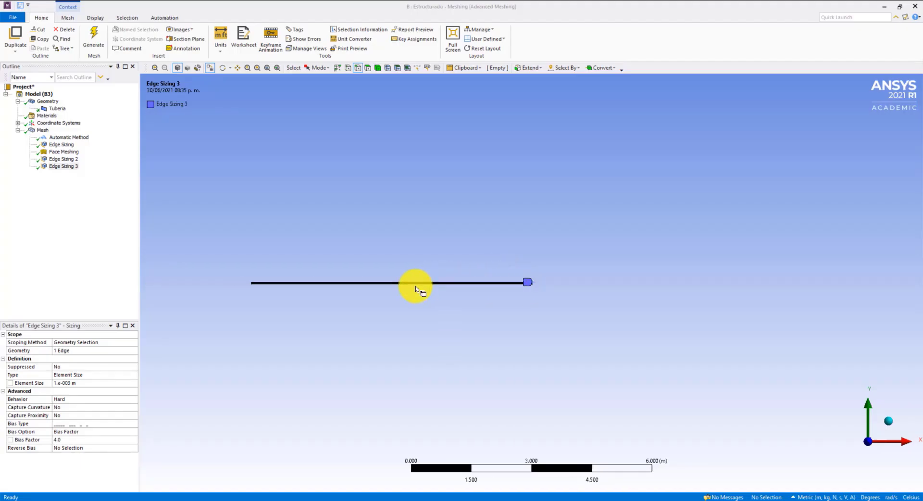
scroll(415, 287, "down", 1)
right_click_drag(244, 264, 315, 299)
right_click_drag(439, 247, 615, 355)
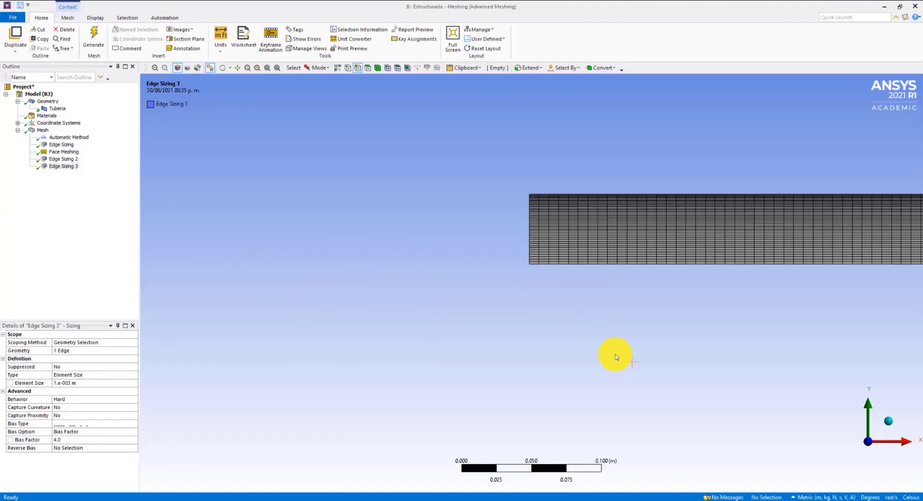
right_click_drag(479, 176, 675, 400)
scroll(490, 322, "down", 3)
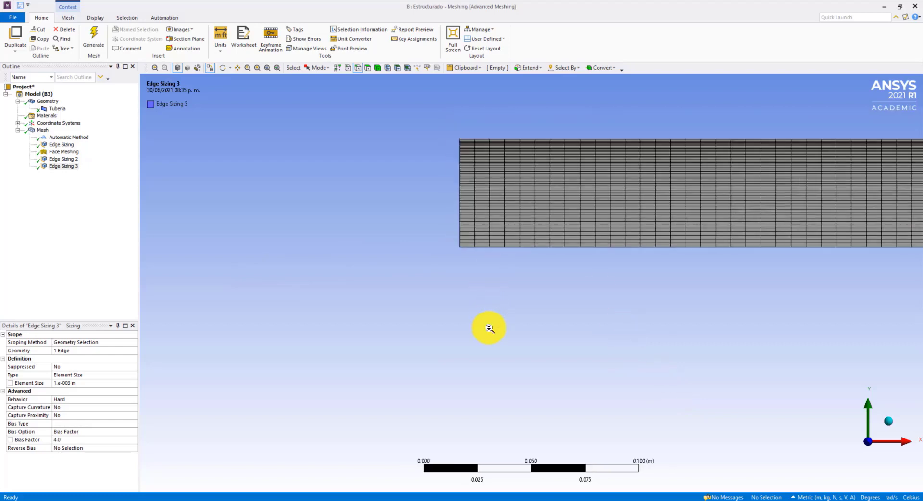
right_click_drag(437, 118, 520, 282)
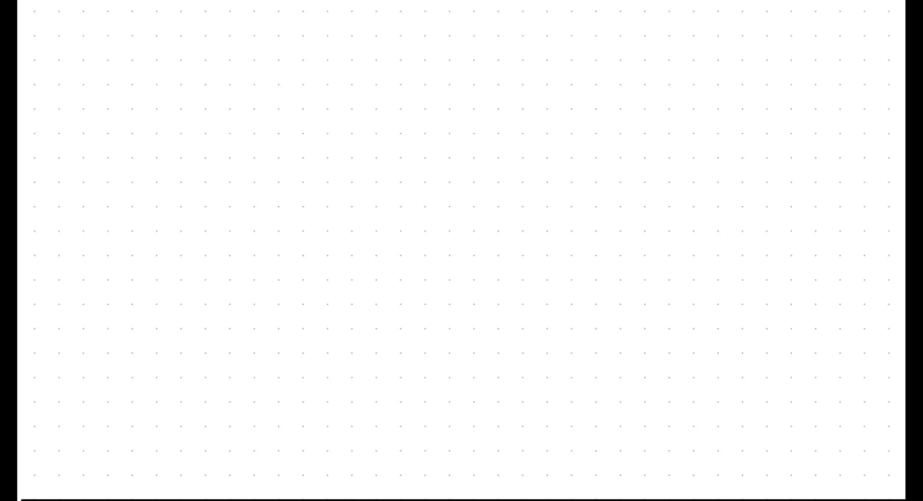
Switch to a blank dotted note page and handwrite the beginning of the Reynolds number formula, Re = ρ · U
left_click_drag(81, 34, 74, 61)
mouse_move(68, 40)
left_mouse_down()
mouse_move(92, 37)
mouse_move(89, 55)
left_mouse_up()
left_click_drag(93, 50, 109, 58)
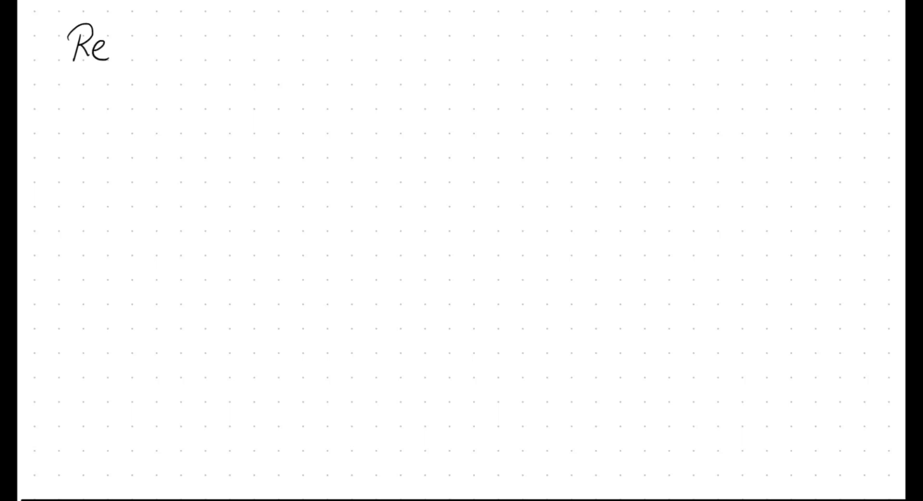
mouse_move(128, 45)
left_mouse_down()
mouse_move(169, 53)
mouse_move(222, 31)
left_mouse_up()
left_click(231, 47)
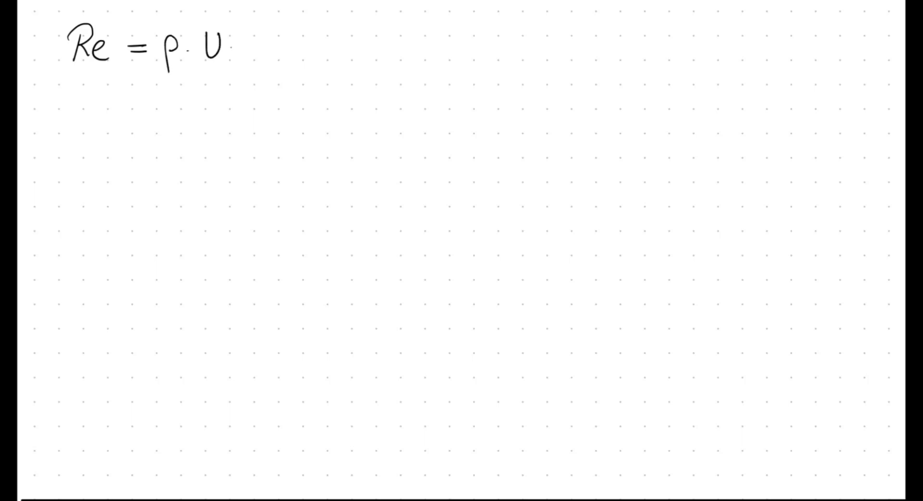